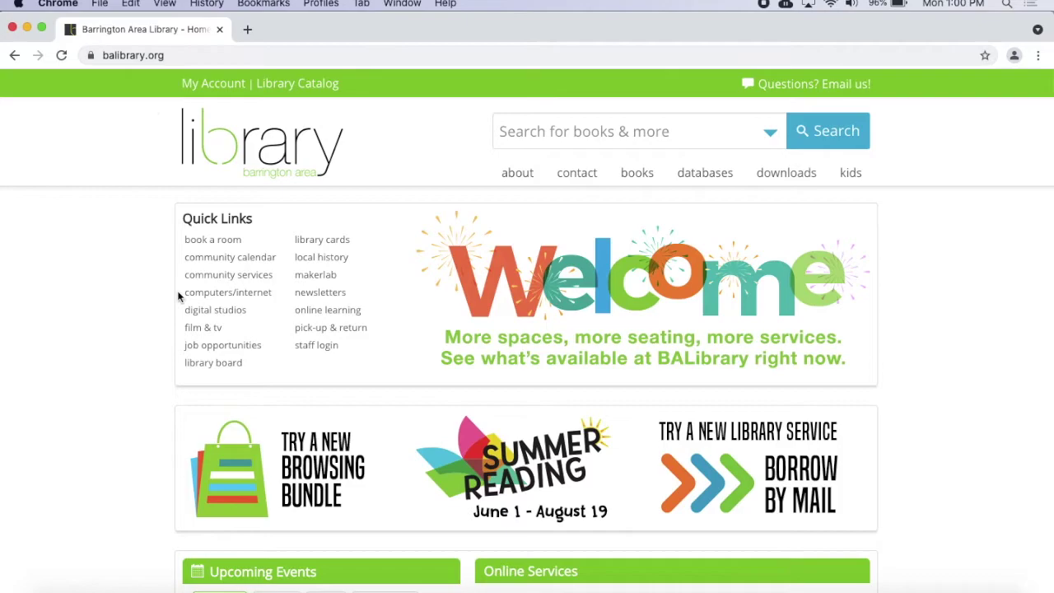
Open the library's full list of upcoming programs and filter the calendar by the keyword "sticker"
{"action": "scroll", "coordinate": [128, 223], "scroll_direction": "down", "scroll_amount": 3}
{"action": "scroll", "coordinate": [129, 224], "scroll_direction": "down", "scroll_amount": 2}
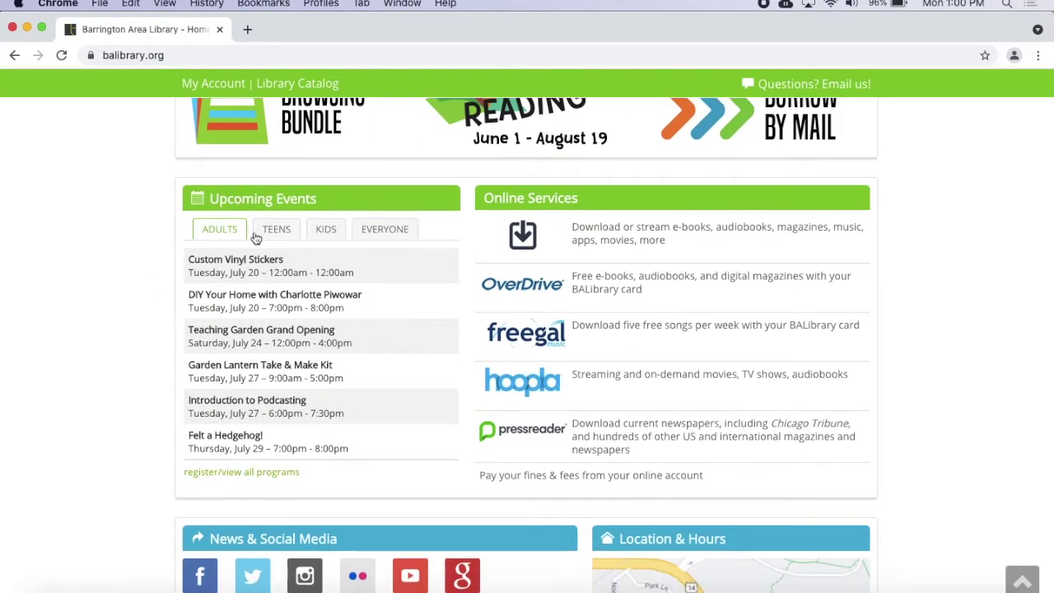
{"action": "left_click", "coordinate": [246, 471]}
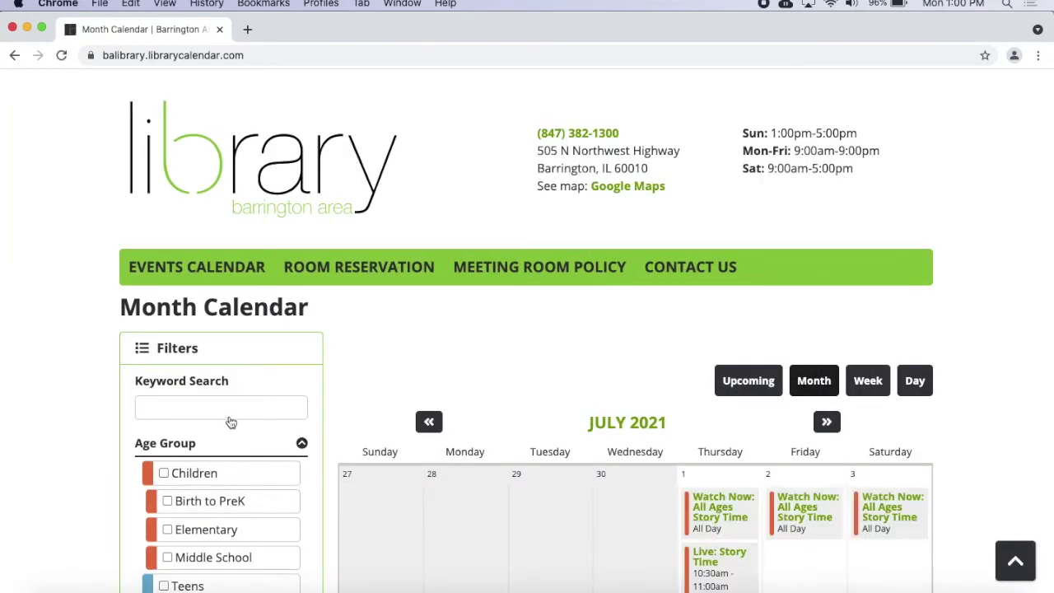
{"action": "left_click", "coordinate": [215, 405]}
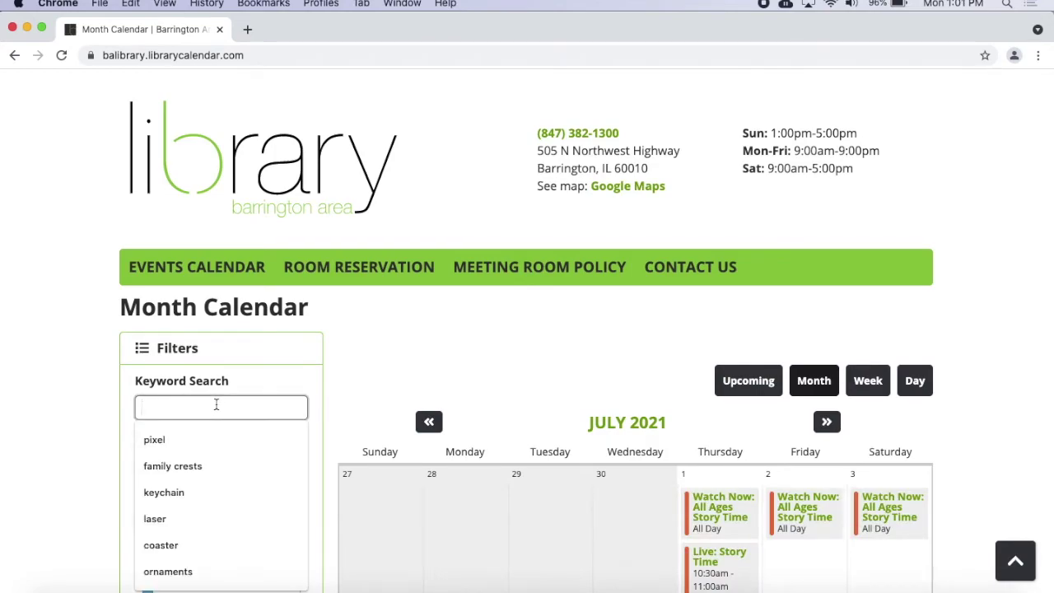
{"action": "type", "text": "sticker"}
{"action": "key", "text": "Return"}
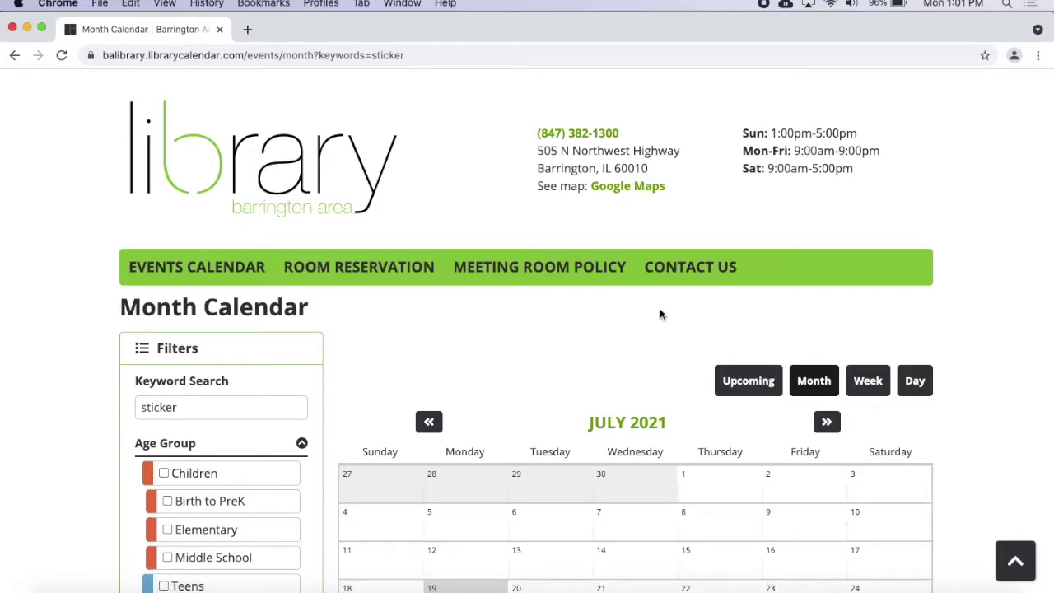
Open the Custom Vinyl Stickers event on July 20 in the filtered calendar
{"action": "scroll", "coordinate": [659, 313], "scroll_direction": "down", "scroll_amount": 5}
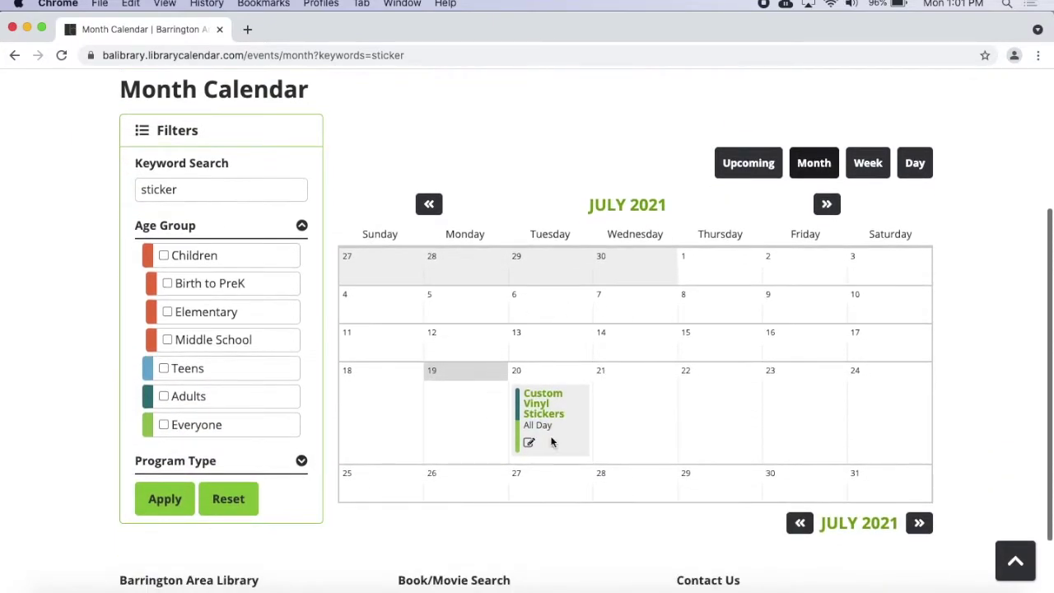
{"action": "mouse_move", "coordinate": [540, 406]}
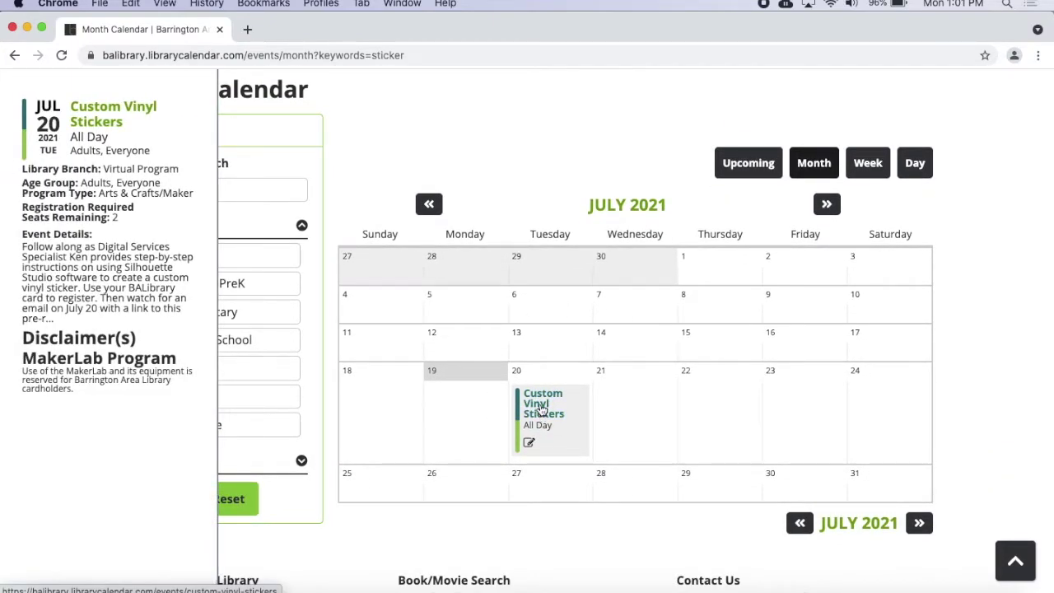
{"action": "left_click", "coordinate": [541, 407]}
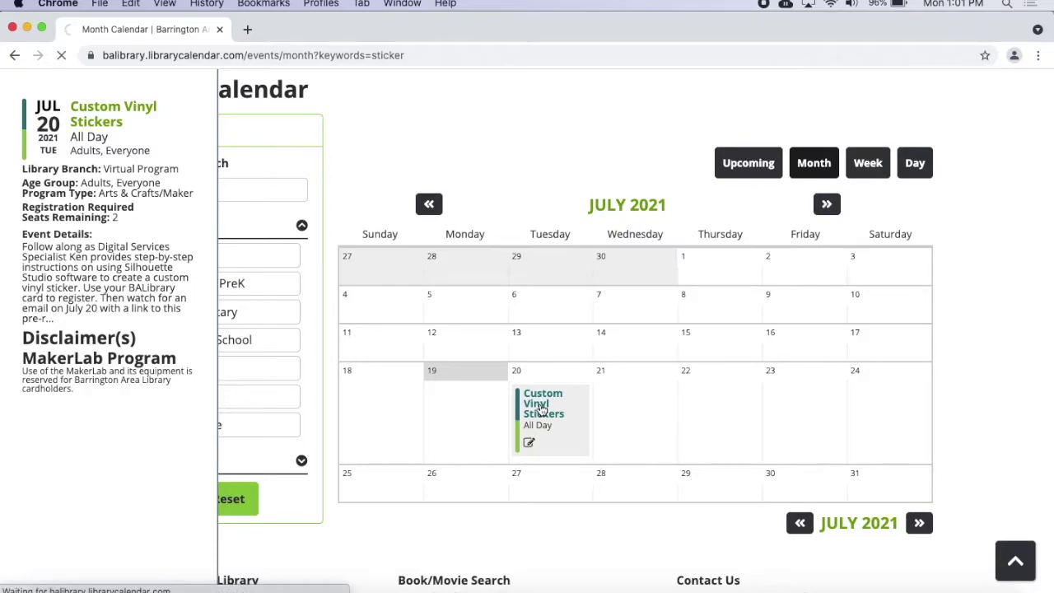
Open the event's Silhouette Studio download link in a new tab and view the available software versions
{"action": "scroll", "coordinate": [538, 409], "scroll_direction": "down", "scroll_amount": 5}
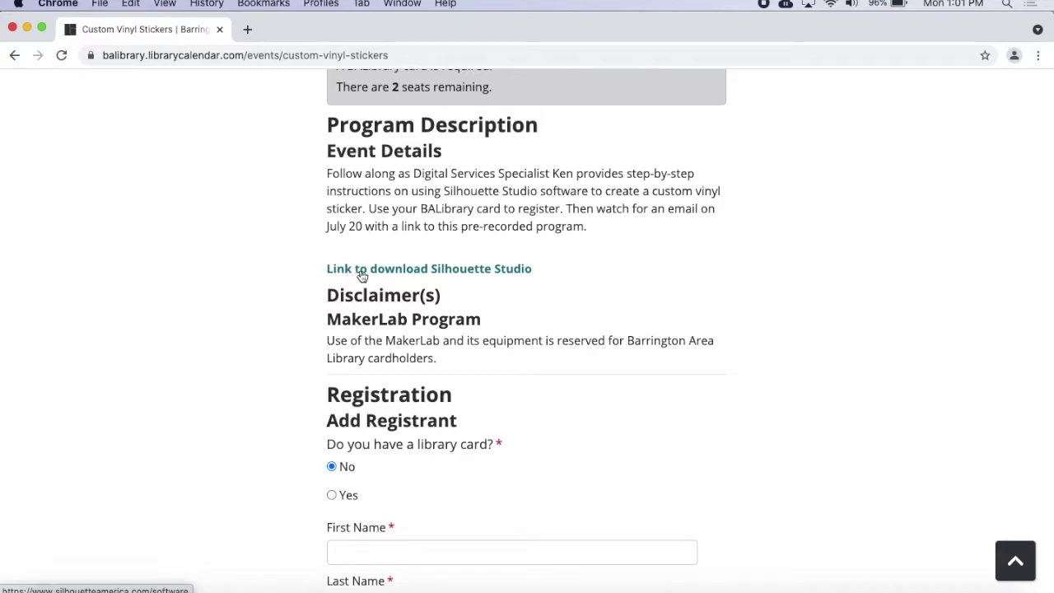
{"action": "right_click", "coordinate": [406, 267]}
{"action": "left_click", "coordinate": [416, 274]}
{"action": "left_click", "coordinate": [314, 34]}
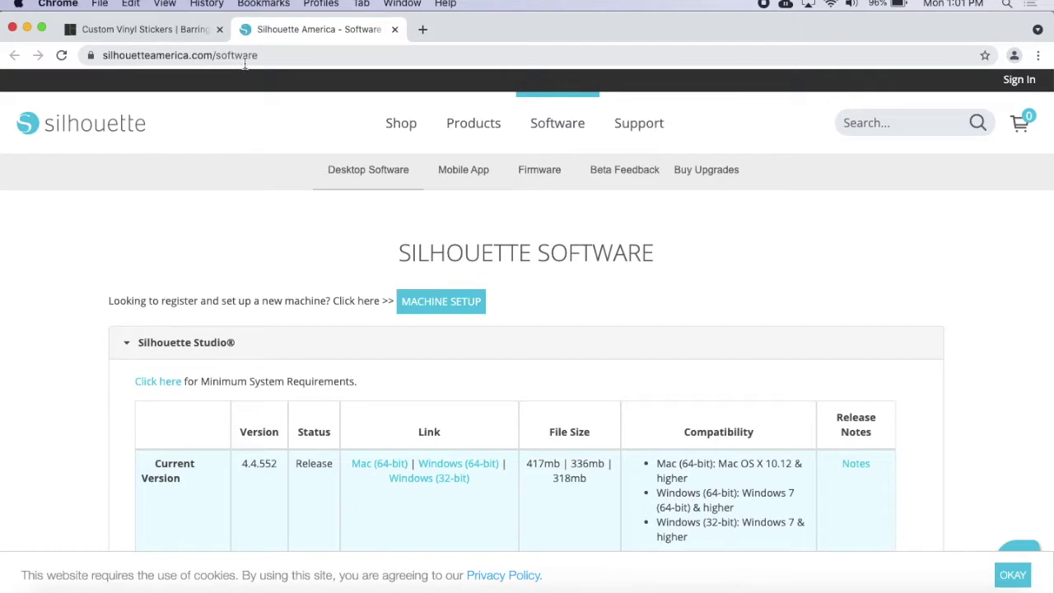
{"action": "scroll", "coordinate": [132, 359], "scroll_direction": "down", "scroll_amount": 2}
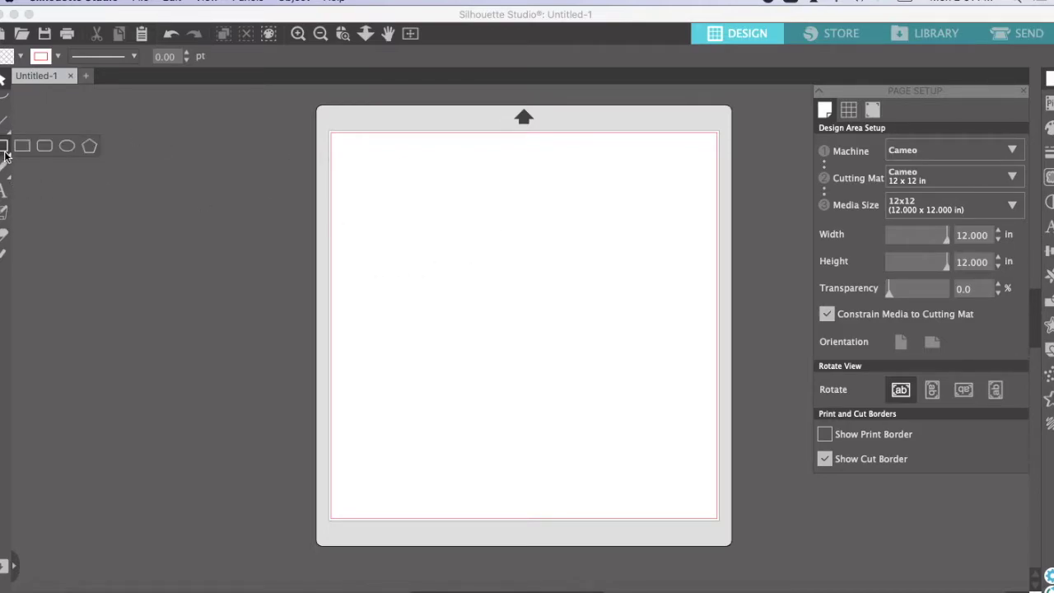
Open the Silhouette Design Store from Silhouette Studio and dismiss its notification request
{"action": "mouse_move", "coordinate": [4, 171]}
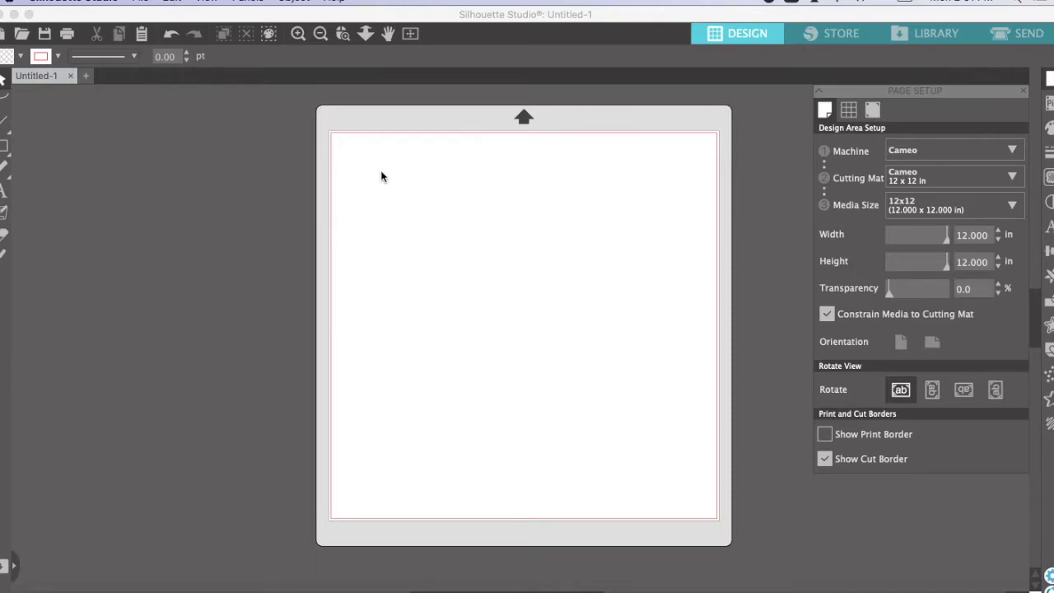
{"action": "left_click", "coordinate": [829, 37]}
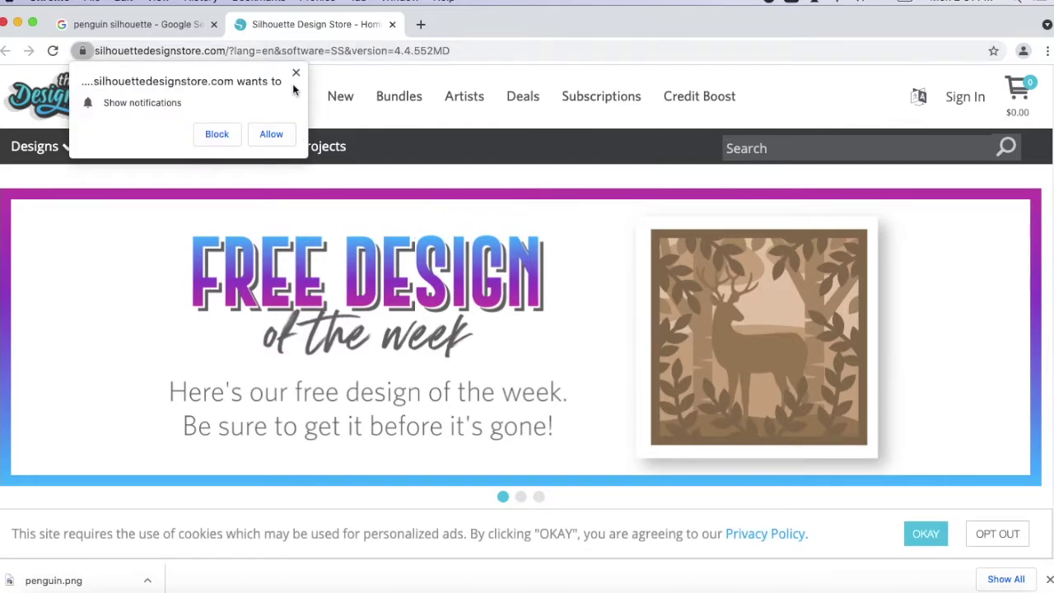
{"action": "left_click", "coordinate": [296, 74]}
Browse the Design Store's new and trending designs and look through its Designs categories
{"action": "scroll", "coordinate": [447, 241], "scroll_direction": "down", "scroll_amount": 5}
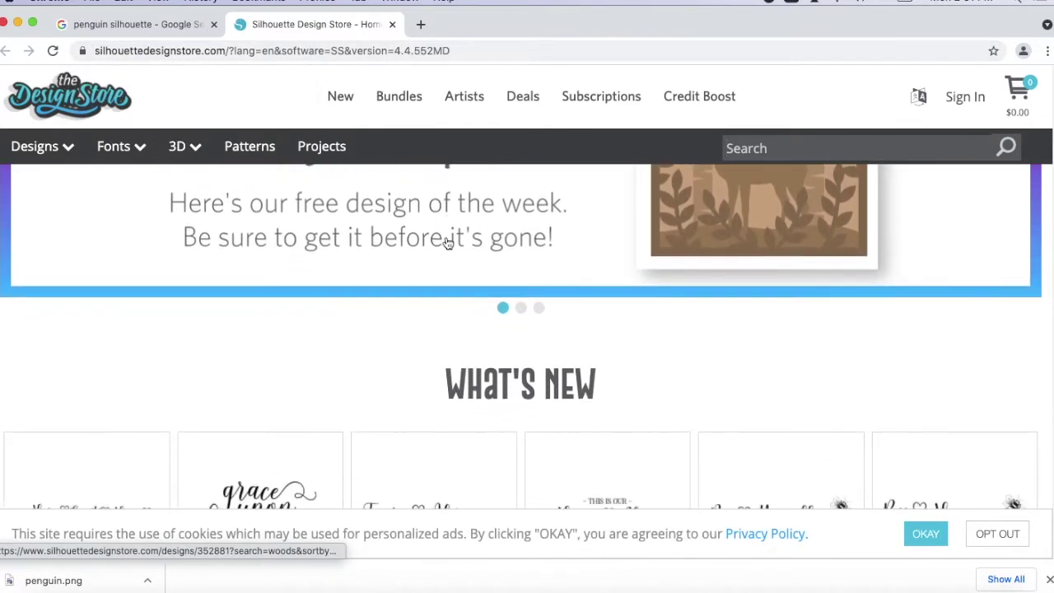
{"action": "scroll", "coordinate": [447, 241], "scroll_direction": "down", "scroll_amount": 5}
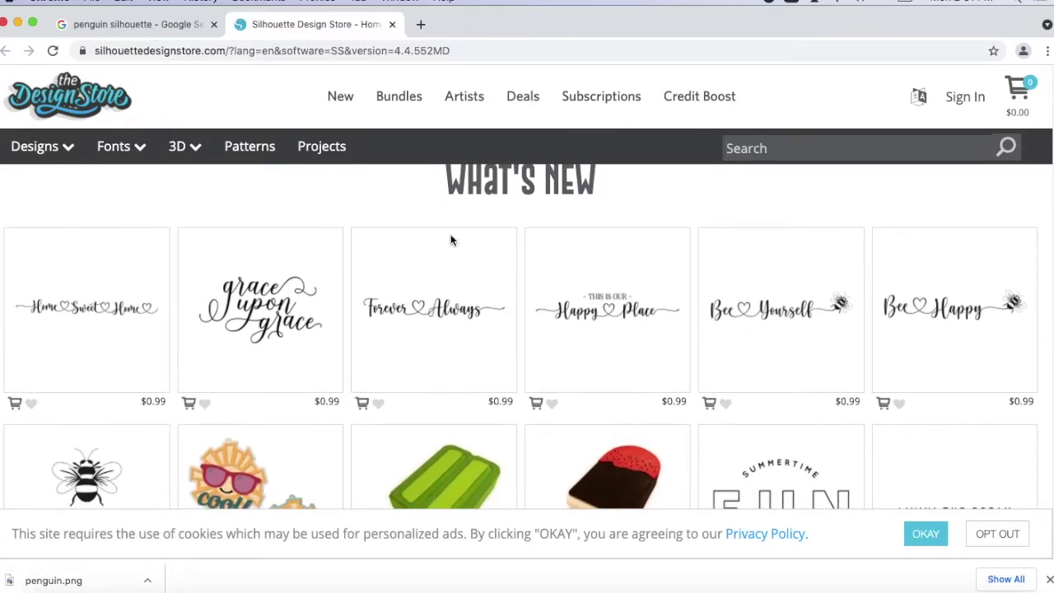
{"action": "scroll", "coordinate": [450, 240], "scroll_direction": "down", "scroll_amount": 1}
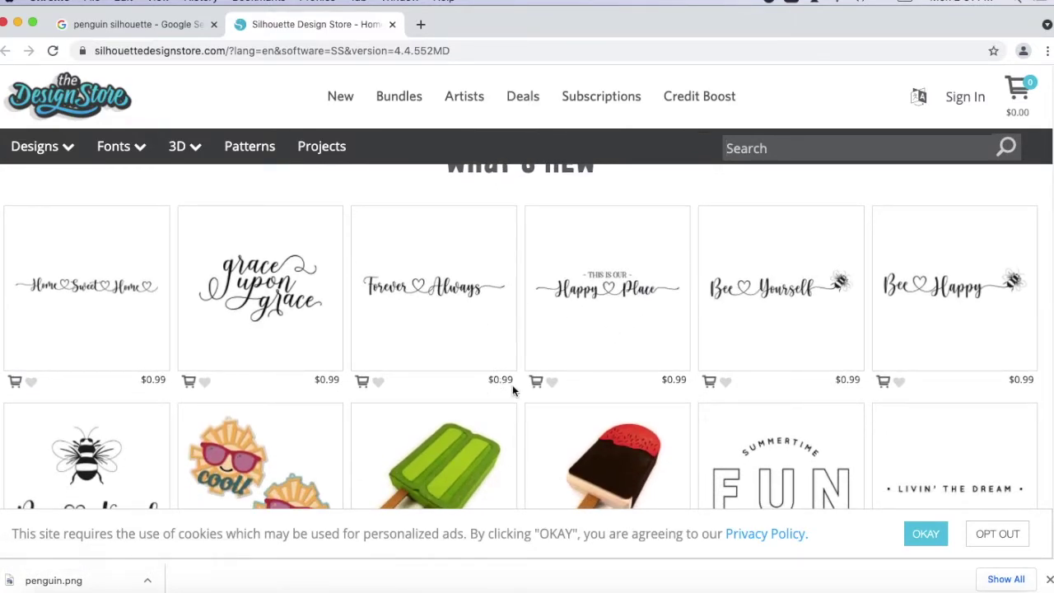
{"action": "scroll", "coordinate": [931, 333], "scroll_direction": "down", "scroll_amount": 4}
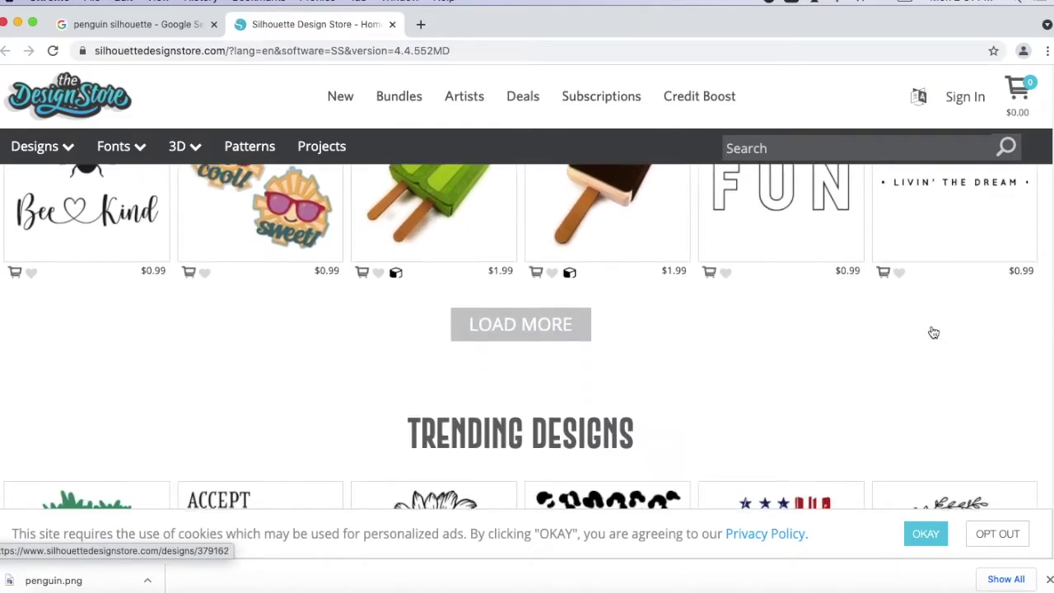
{"action": "scroll", "coordinate": [932, 329], "scroll_direction": "down", "scroll_amount": 7}
{"action": "mouse_move", "coordinate": [35, 146]}
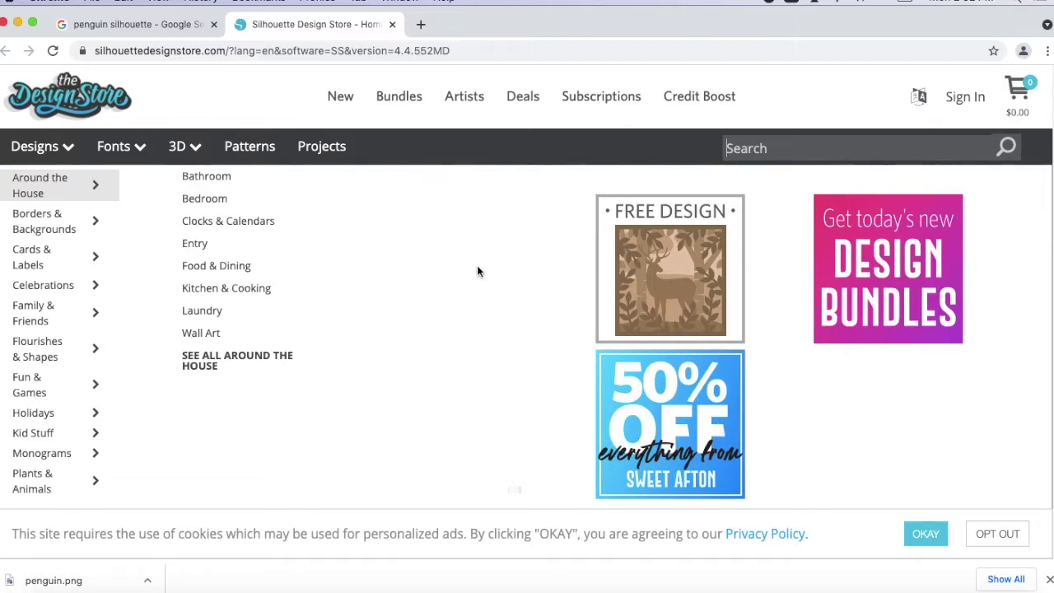
{"action": "scroll", "coordinate": [842, 426], "scroll_direction": "down", "scroll_amount": 2}
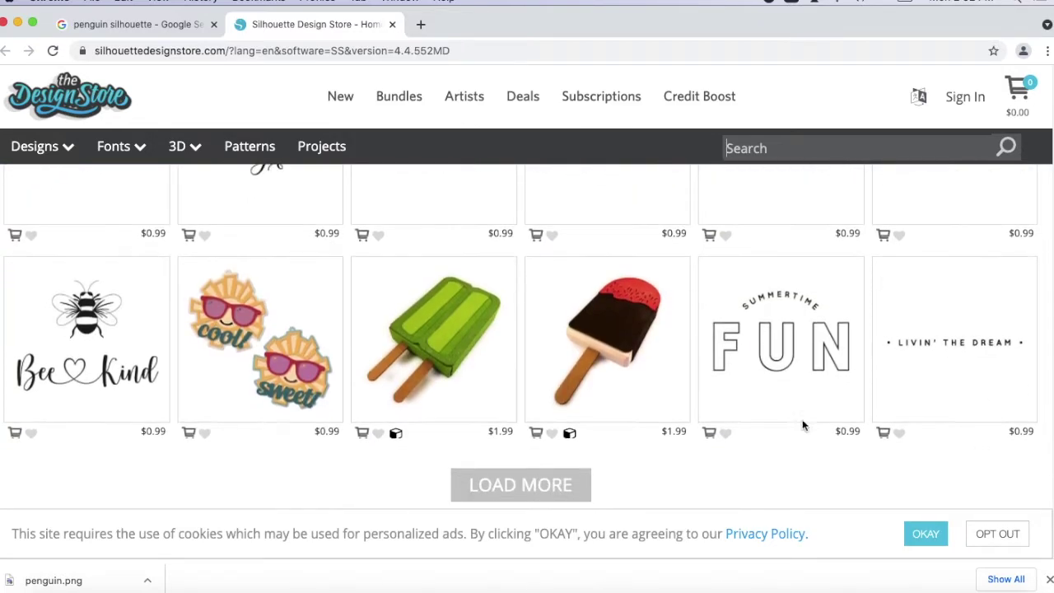
{"action": "scroll", "coordinate": [388, 341], "scroll_direction": "up", "scroll_amount": 3}
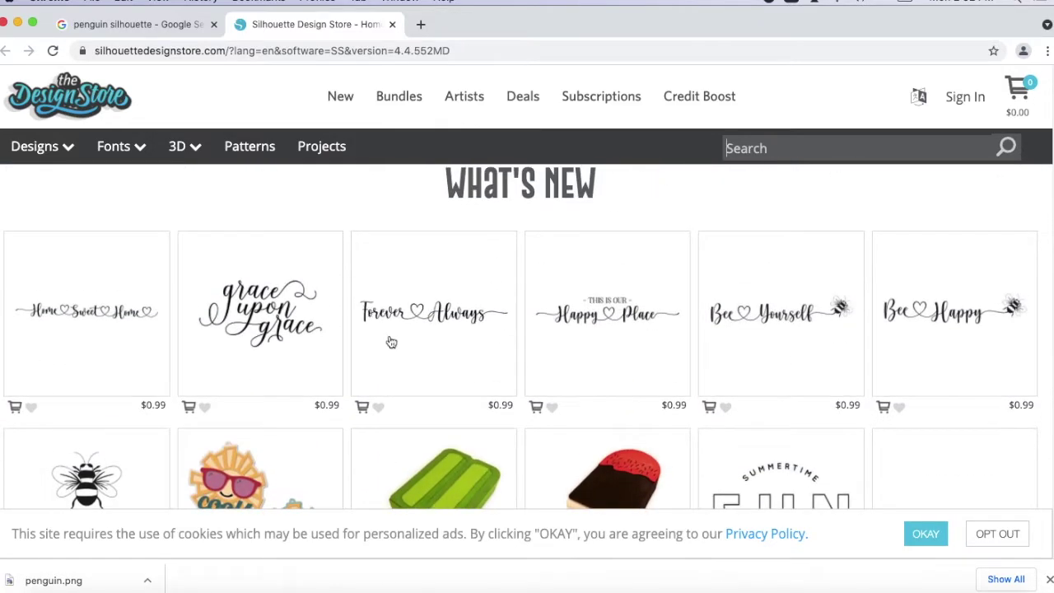
{"action": "scroll", "coordinate": [392, 344], "scroll_direction": "up", "scroll_amount": 3}
{"action": "mouse_move", "coordinate": [72, 154]}
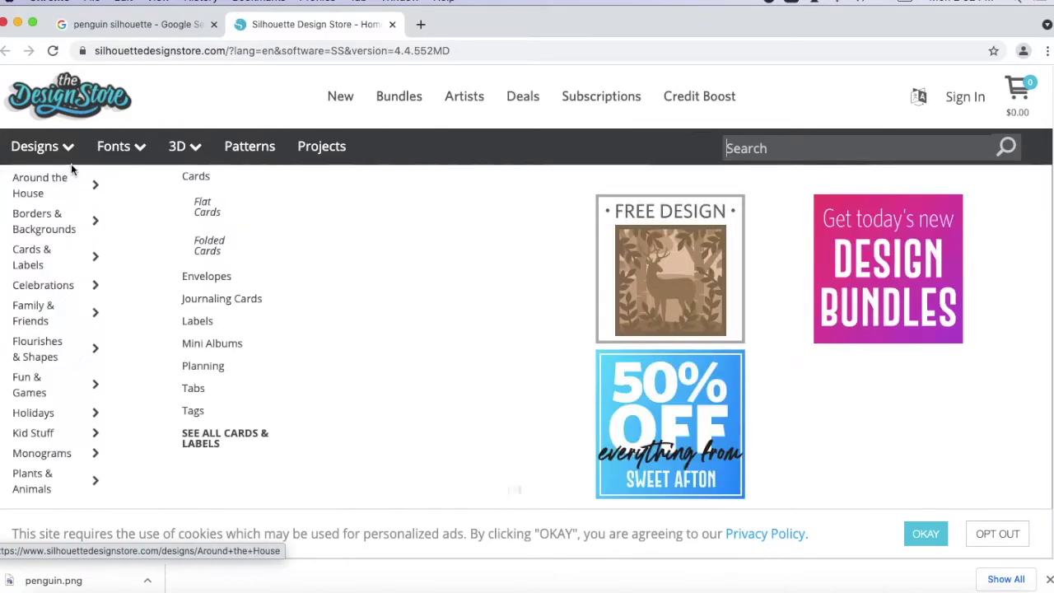
{"action": "mouse_move", "coordinate": [177, 146]}
{"action": "mouse_move", "coordinate": [59, 220]}
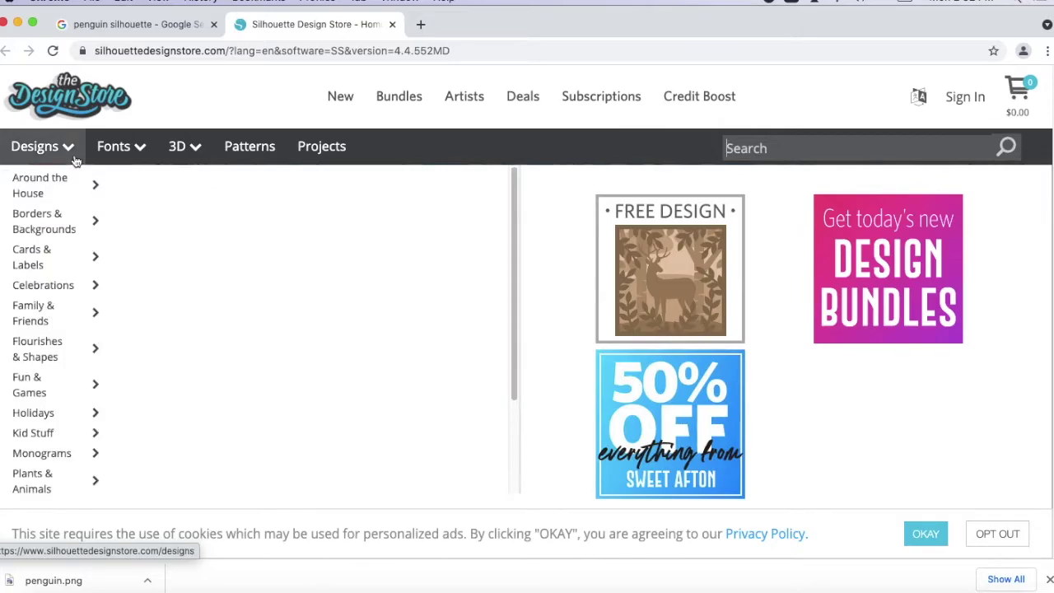
Return to the penguin silhouette image results and preview the solid Pinterest penguin and the two images after it
{"action": "key", "text": "super+alt+Left"}
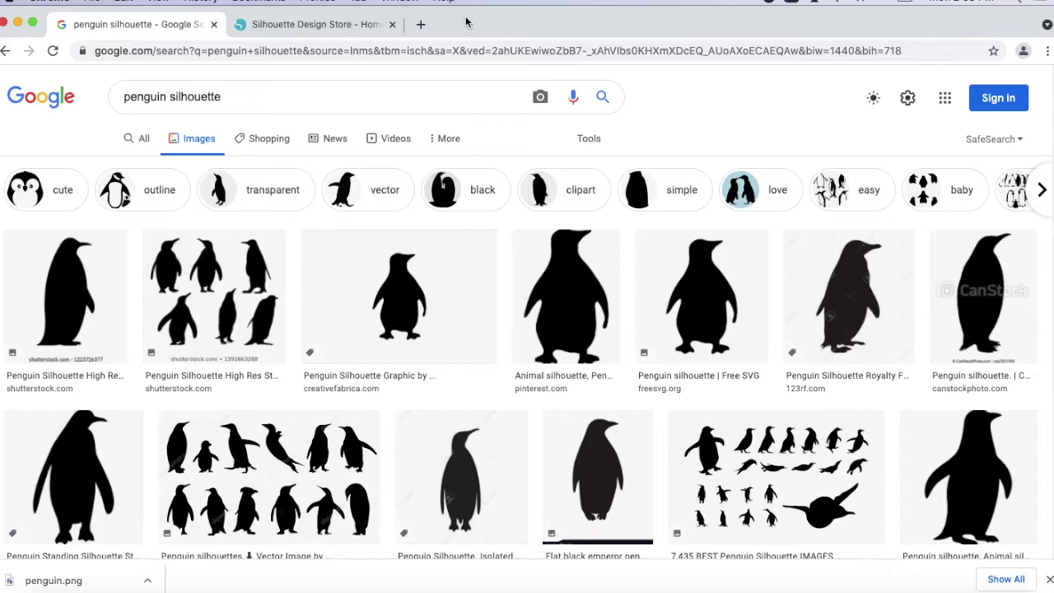
{"action": "left_click", "coordinate": [981, 450]}
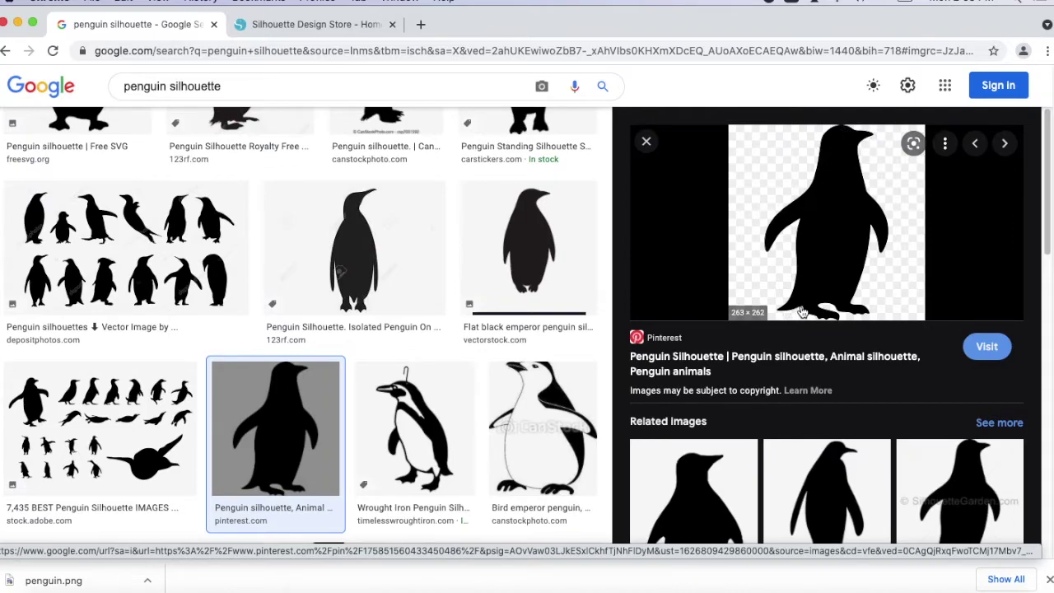
{"action": "key", "text": "Right"}
{"action": "key", "text": "Right"}
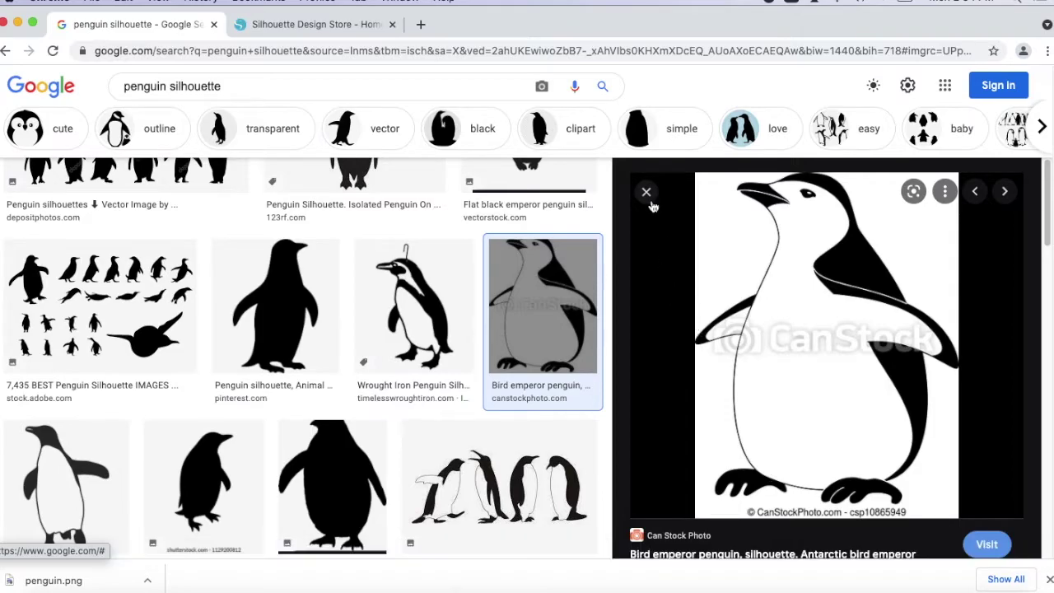
Save the solid black penguin silhouette from Pinterest to the Desktop as penguin.png in PNG format
{"action": "left_click", "coordinate": [276, 305]}
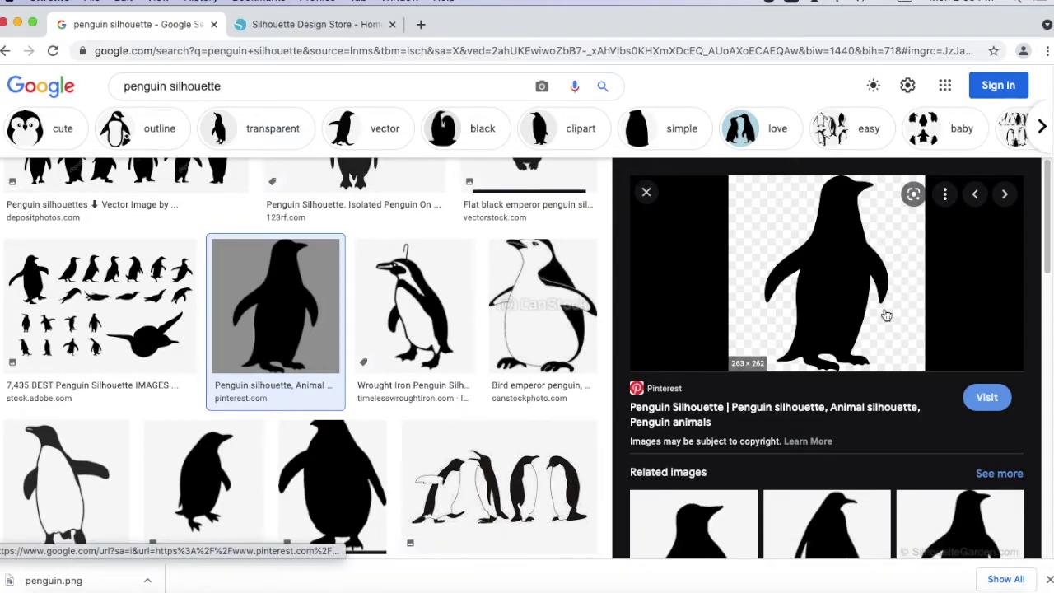
{"action": "right_click", "coordinate": [835, 252]}
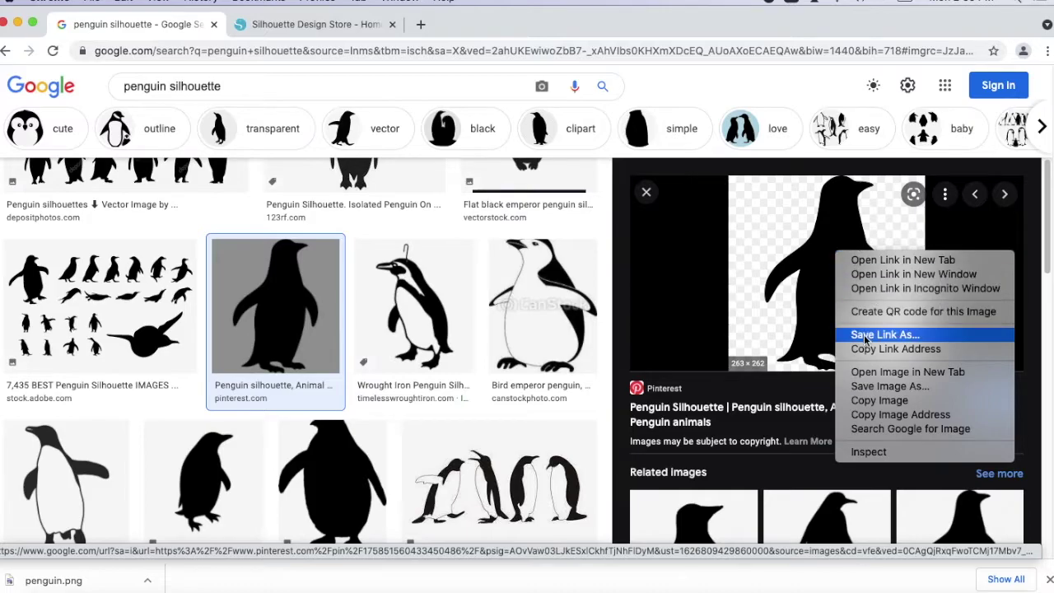
{"action": "left_click", "coordinate": [875, 391]}
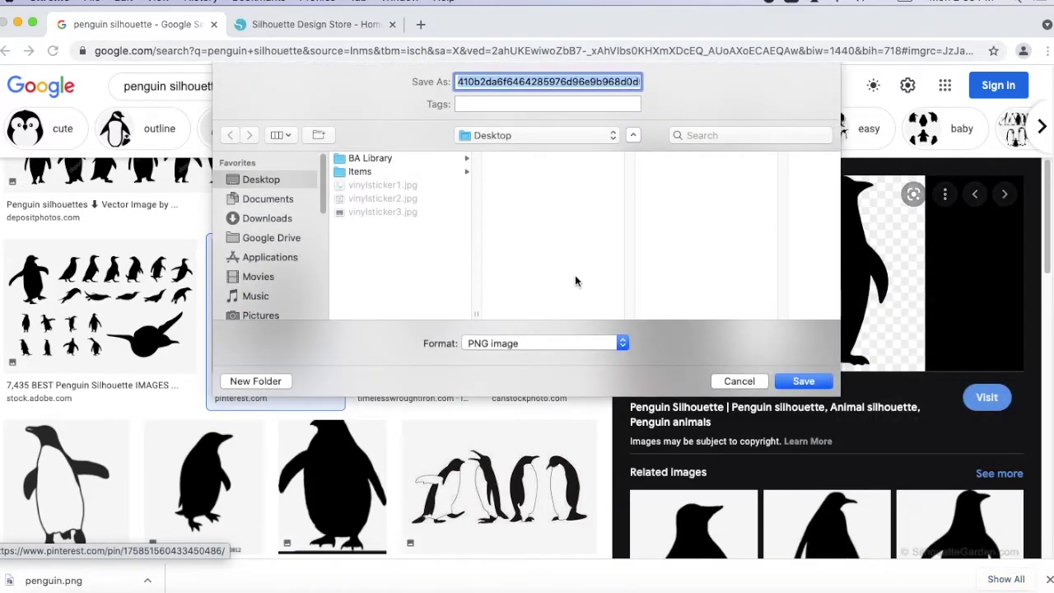
{"action": "type", "text": "penguin.png"}
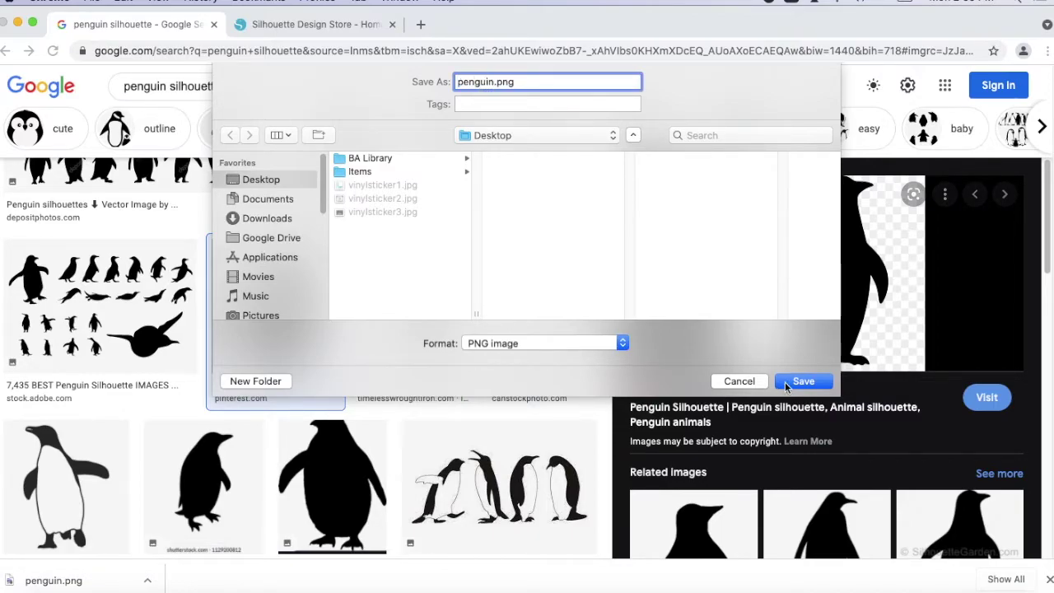
{"action": "left_click", "coordinate": [802, 382]}
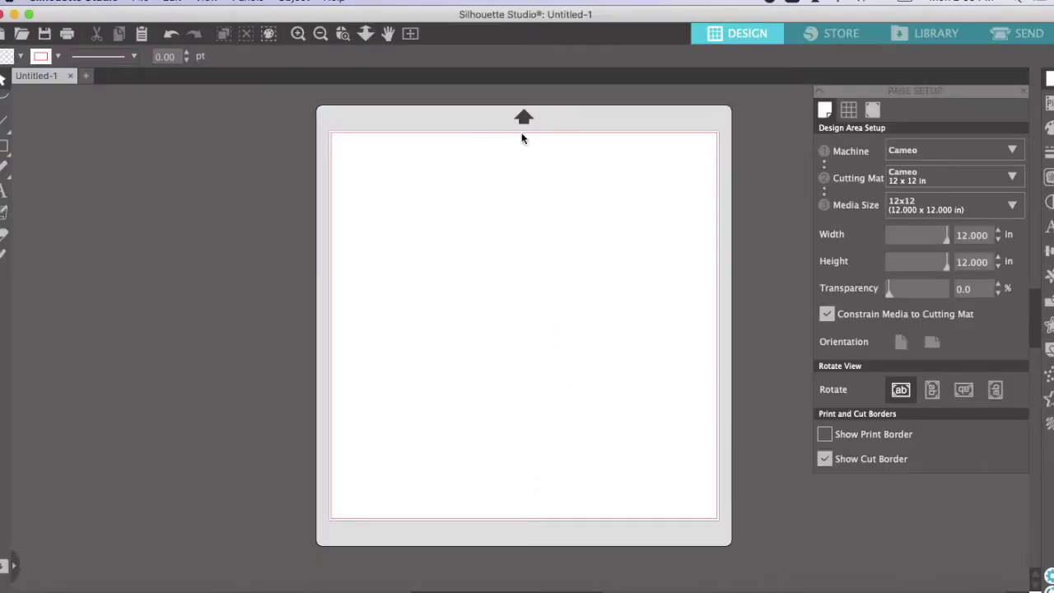
Switch to Silhouette Studio and open penguin.png from the Desktop
{"action": "left_click", "coordinate": [140, 1]}
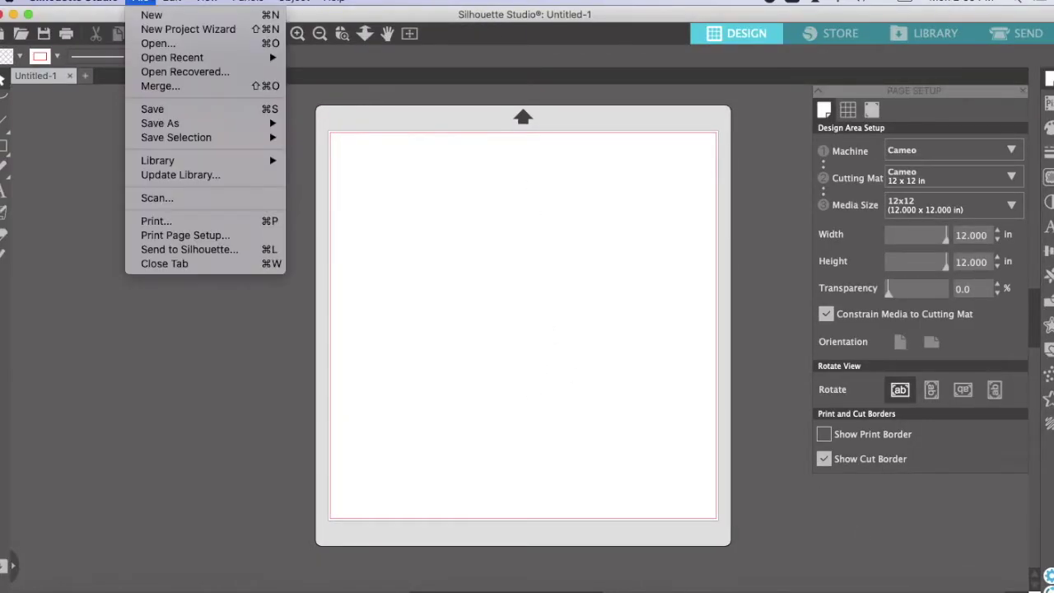
{"action": "left_click", "coordinate": [164, 43]}
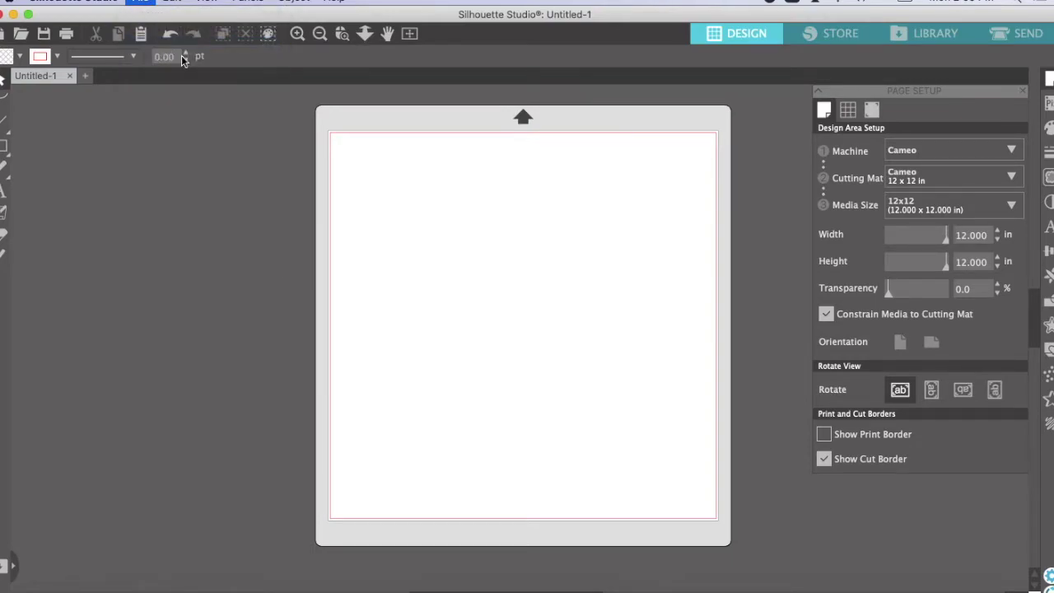
{"action": "left_click", "coordinate": [375, 136]}
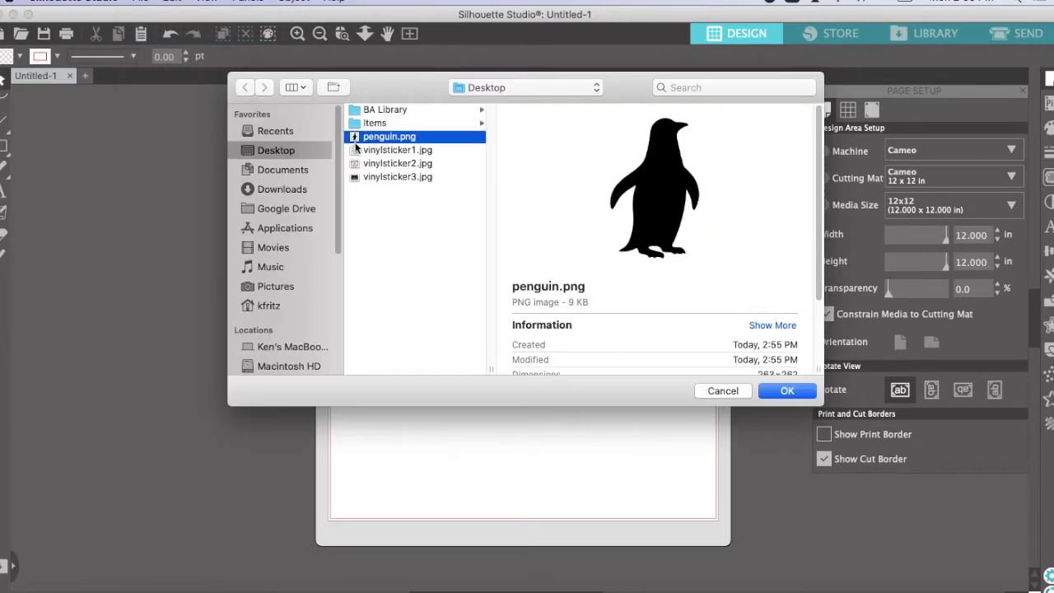
{"action": "left_click", "coordinate": [795, 389]}
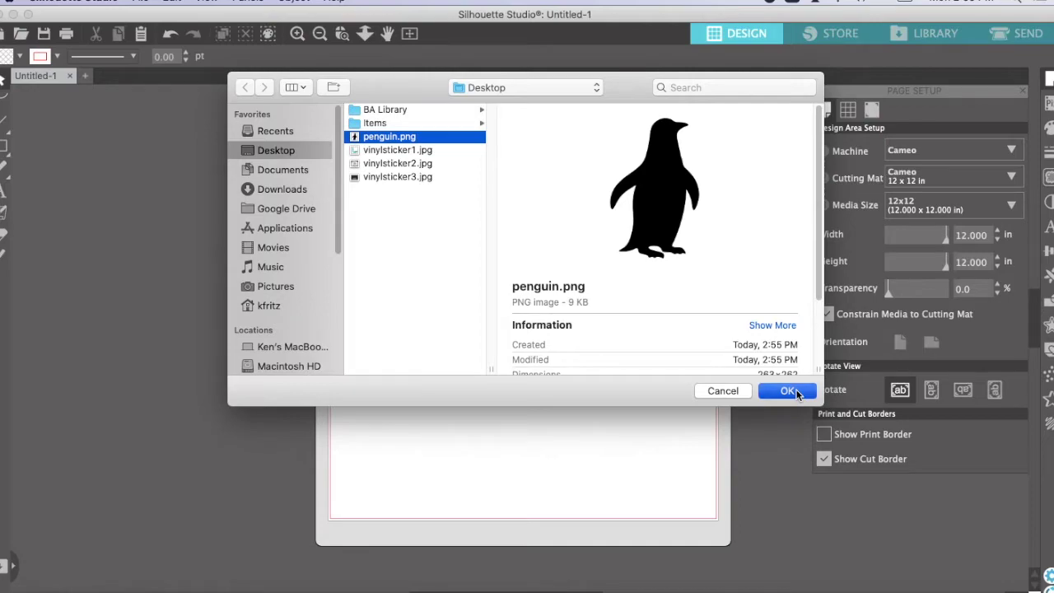
Move the penguin to about X 3.63 in, Y 1.72 in on the page and select it
{"action": "left_click_drag", "start_coordinate": [371, 176], "coordinate": [475, 235]}
{"action": "left_click", "coordinate": [385, 174]}
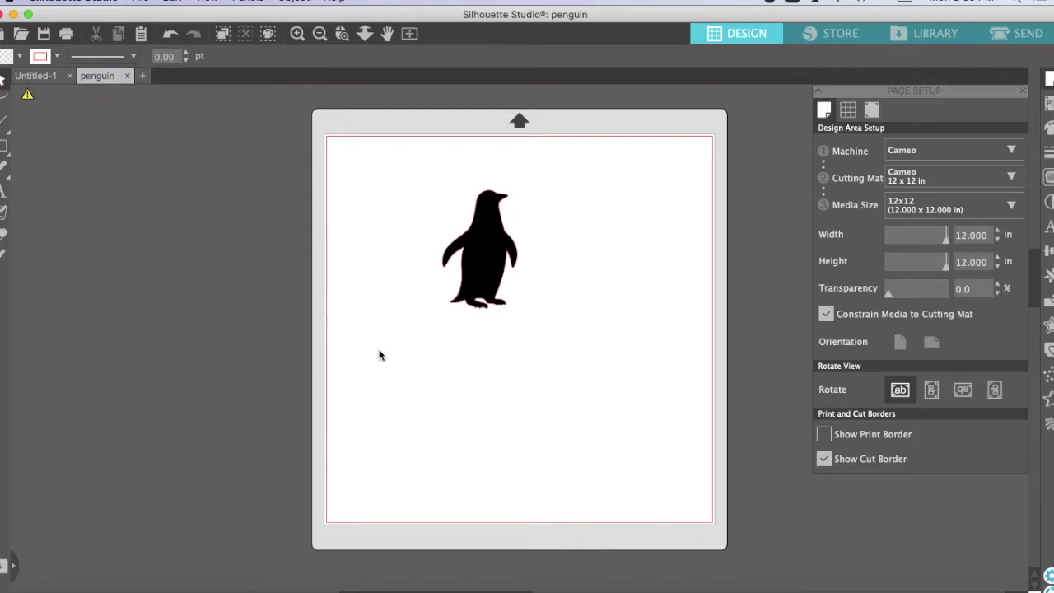
{"action": "left_click", "coordinate": [489, 243]}
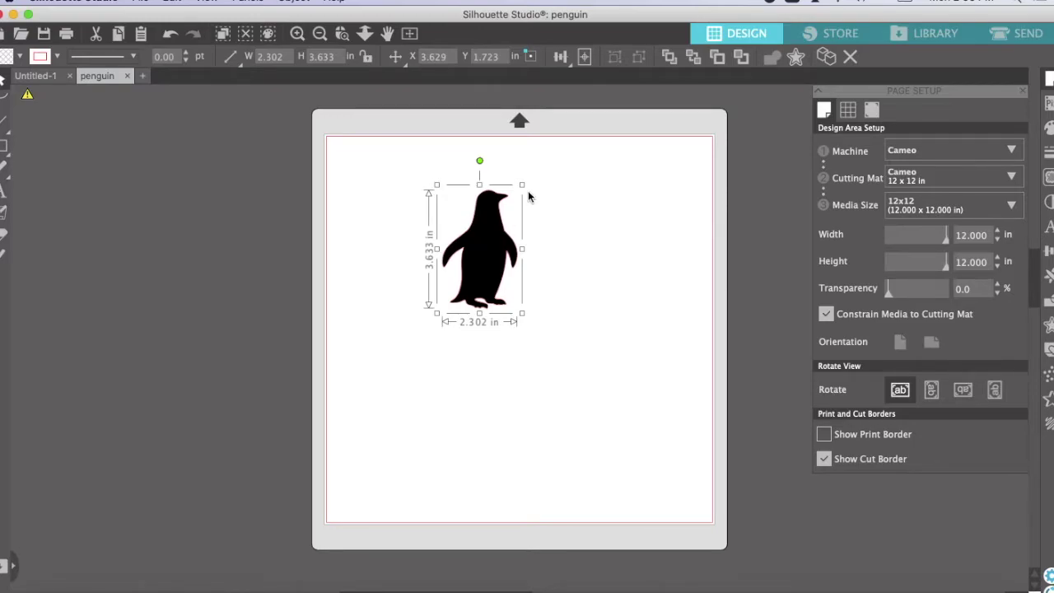
Lock the penguin's aspect ratio, scale it to 5.001 in high, and move it to about X 1.00 in, Y 0.54 in
{"action": "mouse_move", "coordinate": [524, 185]}
{"action": "left_mouse_down"}
{"action": "mouse_move", "coordinate": [552, 149]}
{"action": "mouse_move", "coordinate": [564, 151]}
{"action": "mouse_move", "coordinate": [516, 191]}
{"action": "mouse_move", "coordinate": [515, 164]}
{"action": "mouse_move", "coordinate": [560, 145]}
{"action": "mouse_move", "coordinate": [528, 173]}
{"action": "left_mouse_up"}
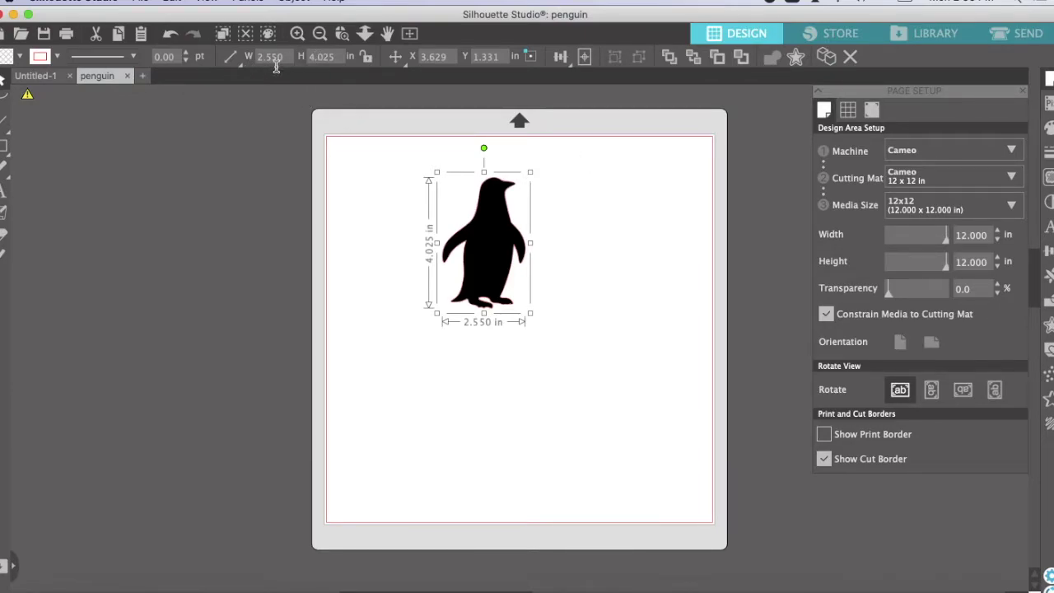
{"action": "left_click", "coordinate": [367, 58]}
{"action": "left_click_drag", "start_coordinate": [329, 57], "coordinate": [311, 58]}
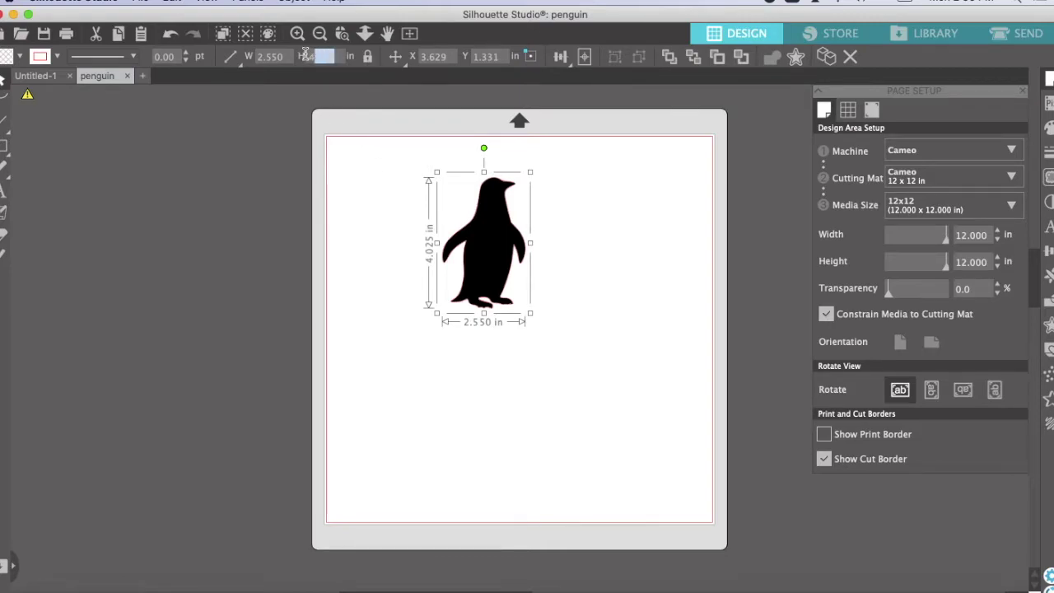
{"action": "key", "text": "BackSpace"}
{"action": "type", "text": "5.001"}
{"action": "key", "text": "Return"}
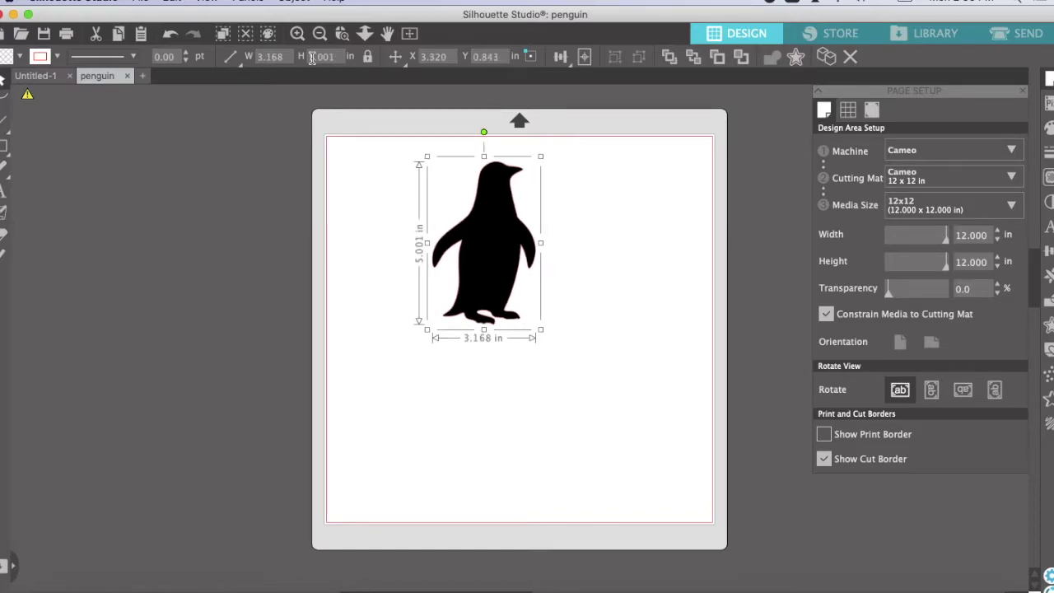
{"action": "left_click_drag", "start_coordinate": [502, 233], "coordinate": [423, 219]}
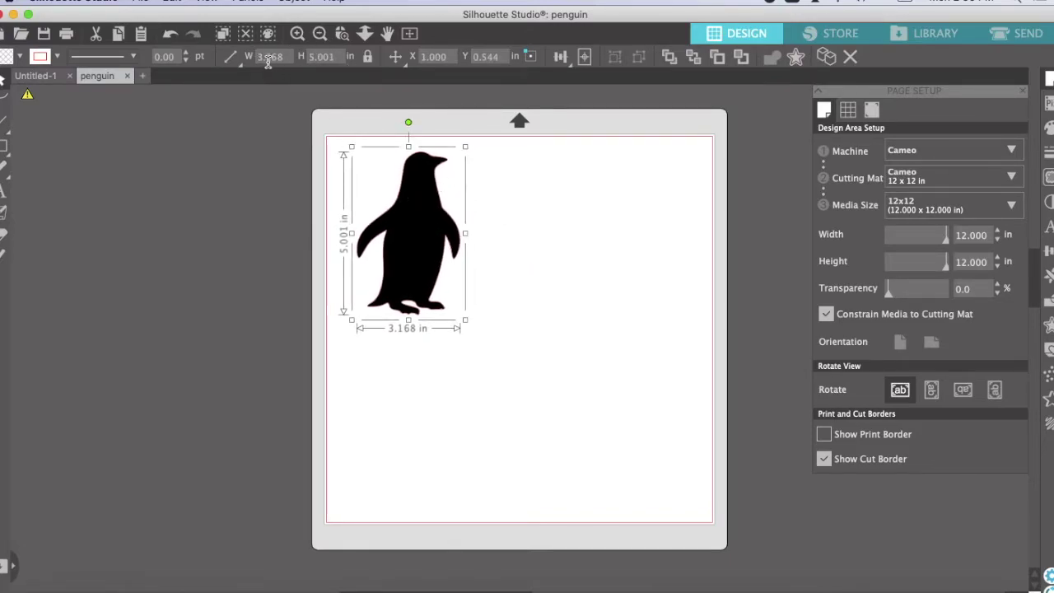
{"action": "left_click", "coordinate": [516, 239]}
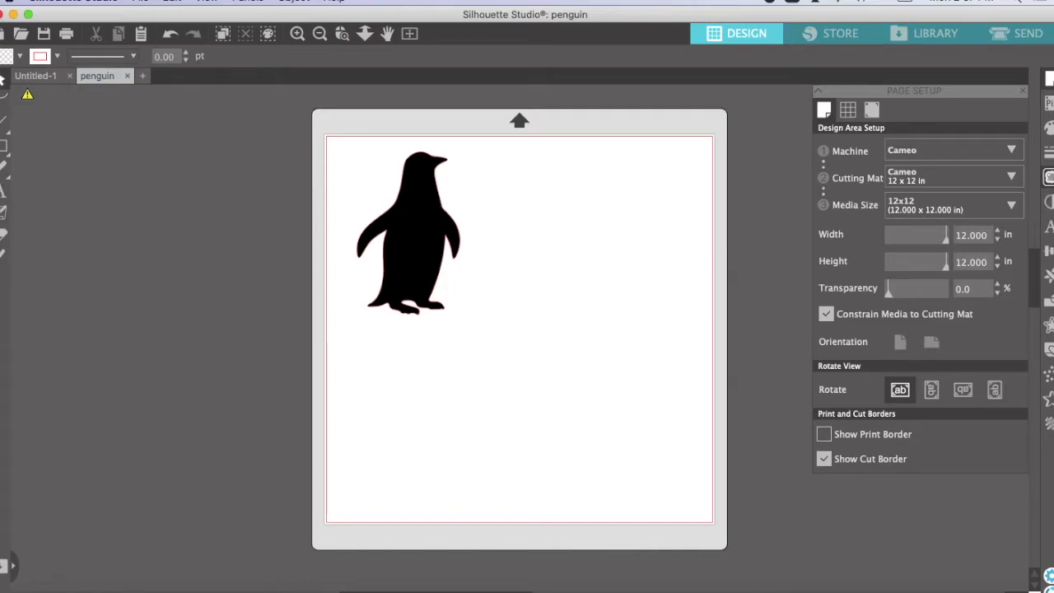
Trace the penguin image using a trace area of about 5.01 × 6.16 in drawn around it
{"action": "left_click", "coordinate": [1048, 177]}
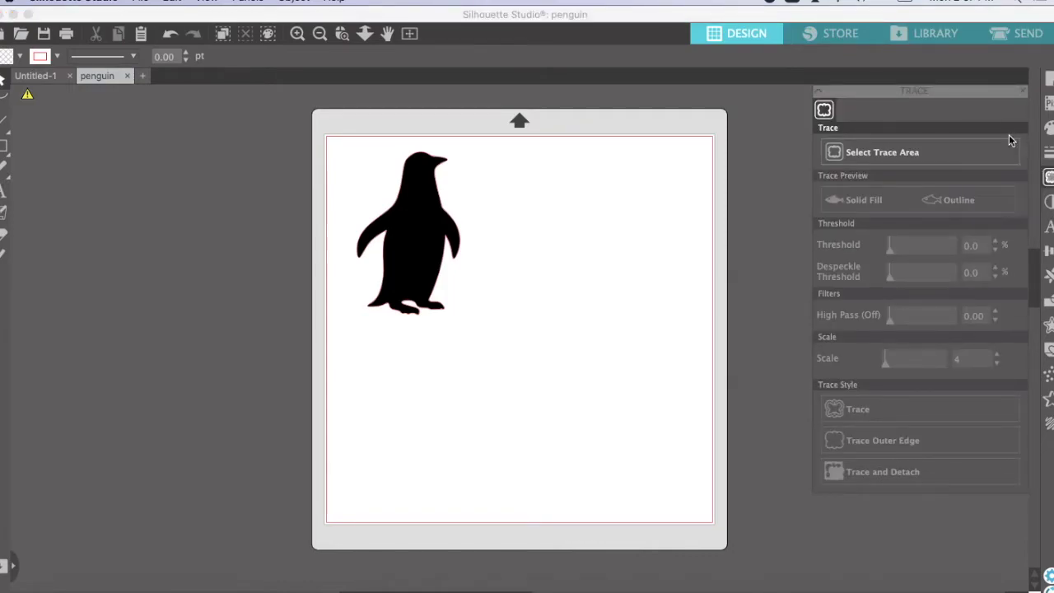
{"action": "left_click", "coordinate": [856, 158]}
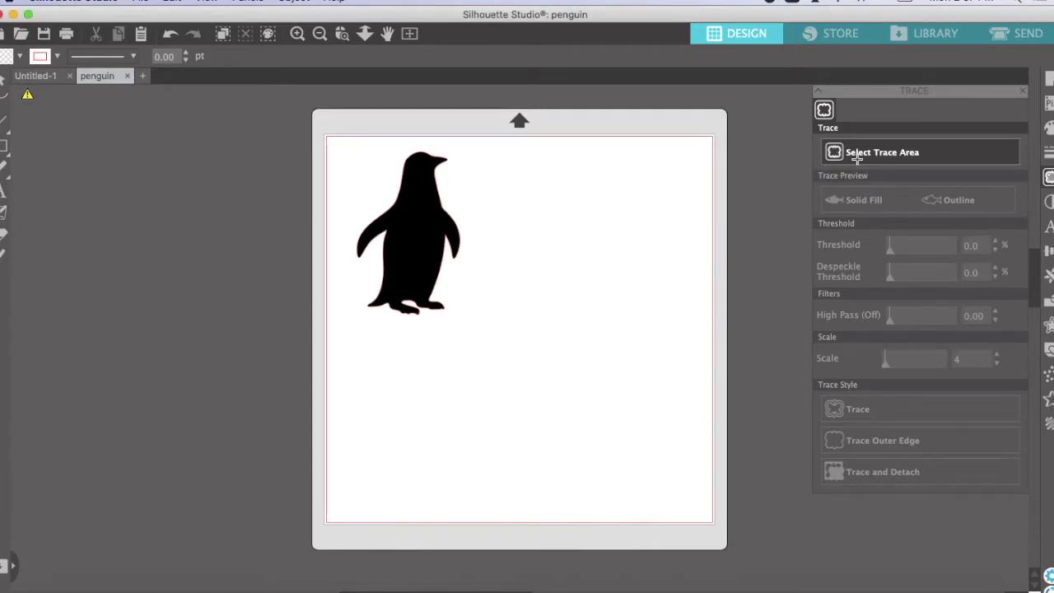
{"action": "mouse_move", "coordinate": [336, 132]}
{"action": "left_mouse_down"}
{"action": "mouse_move", "coordinate": [521, 336]}
{"action": "mouse_move", "coordinate": [499, 335]}
{"action": "left_mouse_up"}
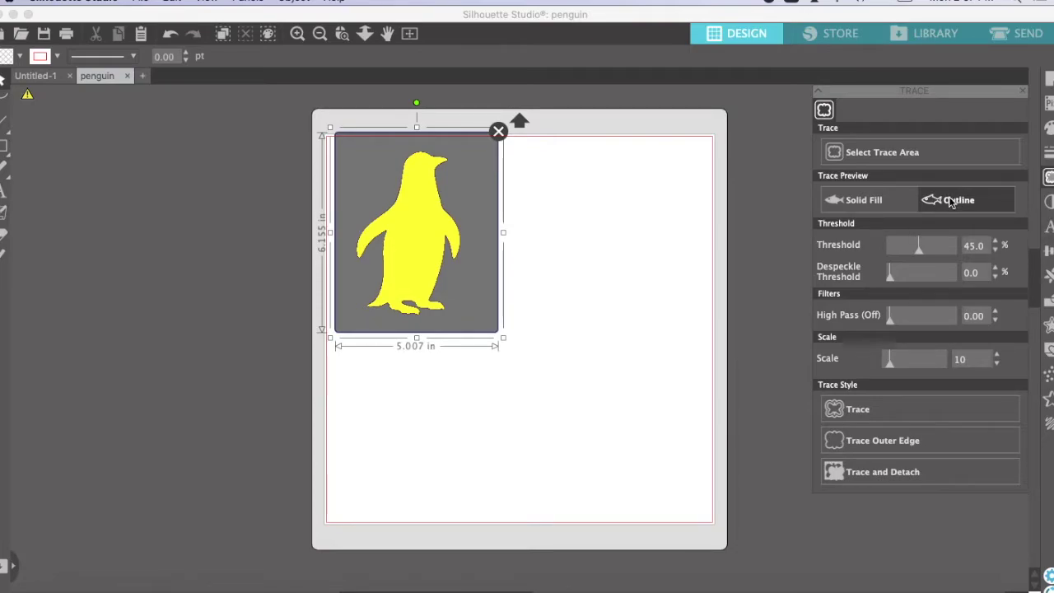
{"action": "left_click", "coordinate": [857, 409]}
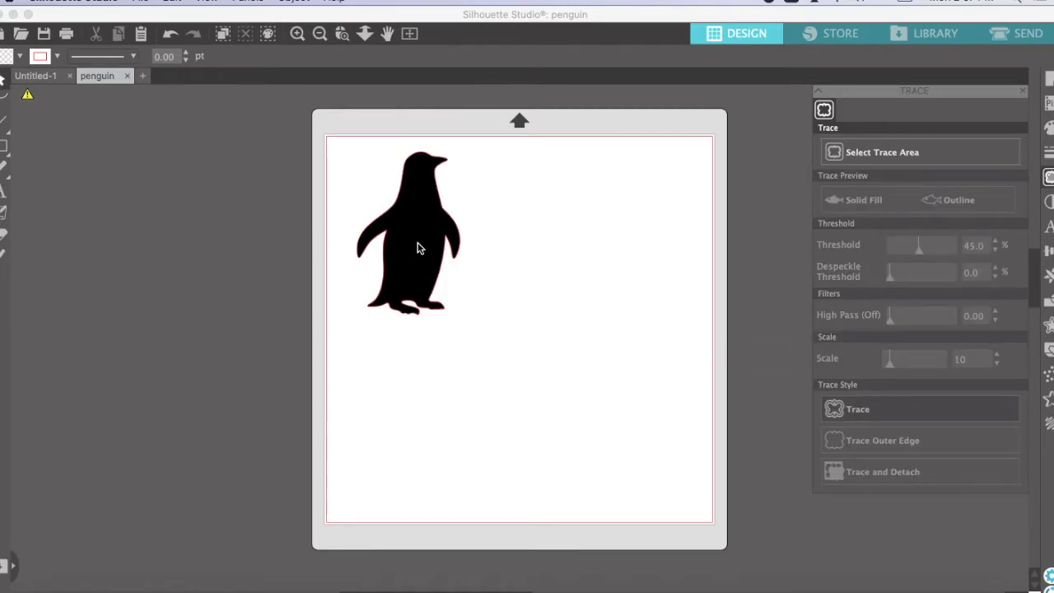
Move the black penguin image off its traced outline and delete the image
{"action": "left_click_drag", "start_coordinate": [439, 242], "coordinate": [548, 238]}
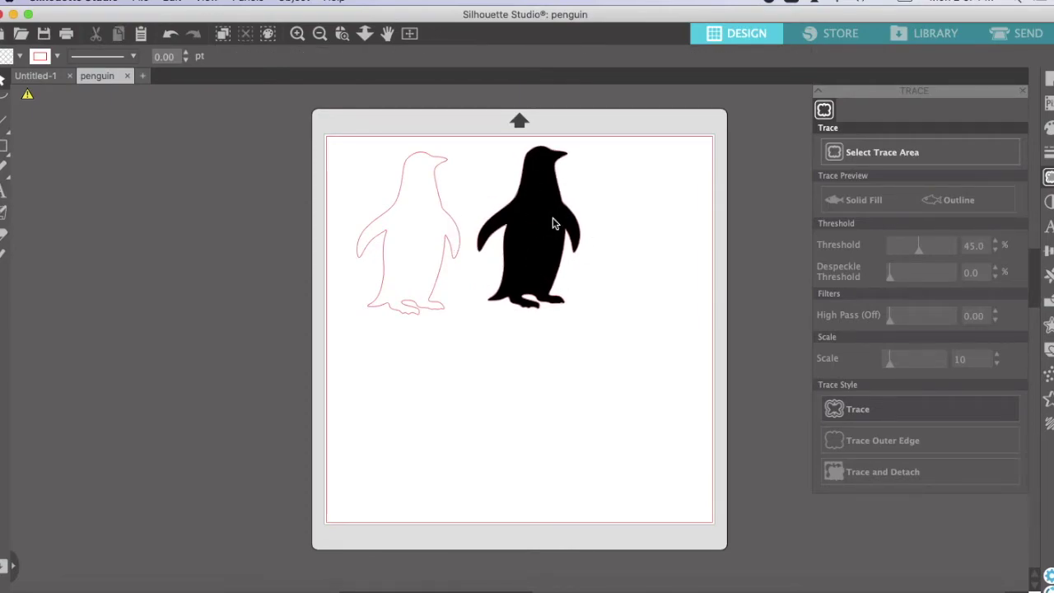
{"action": "left_click_drag", "start_coordinate": [533, 227], "coordinate": [542, 234]}
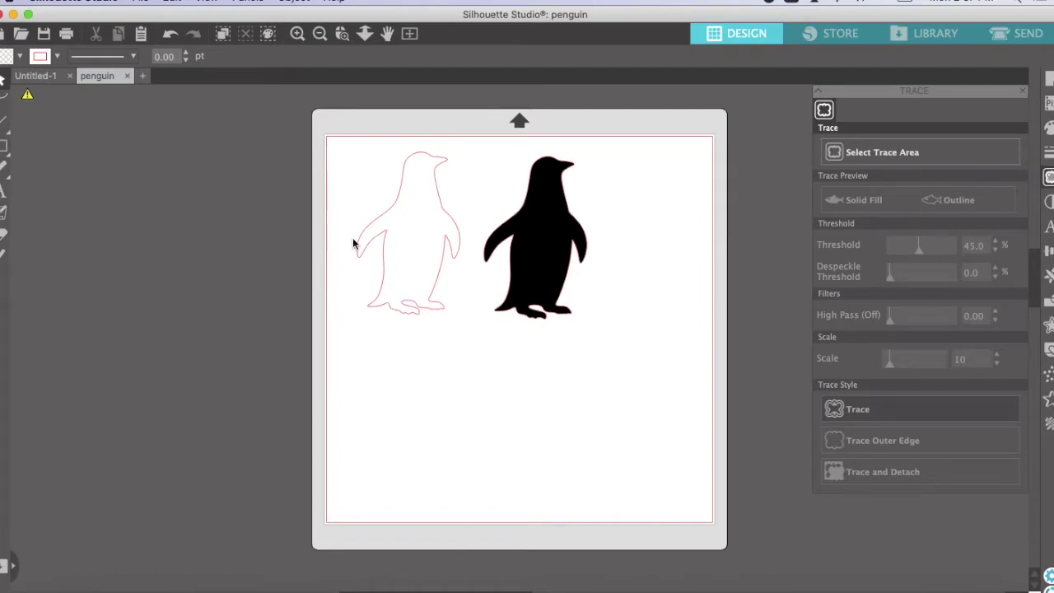
{"action": "left_click", "coordinate": [549, 229]}
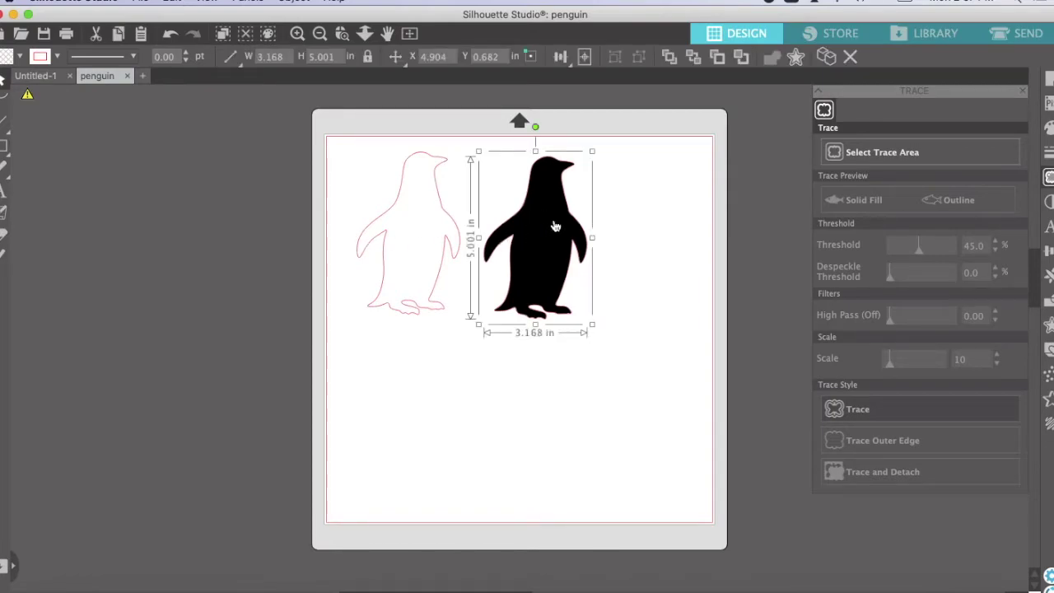
{"action": "key", "text": "Delete"}
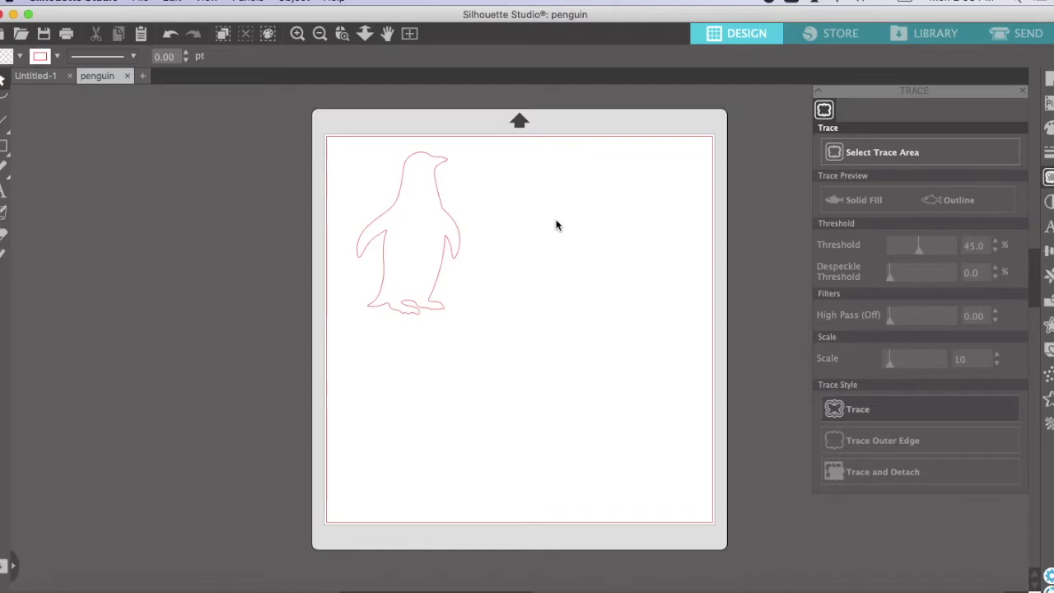
Add the text "Penguin" just below the traced penguin's feet
{"action": "left_click", "coordinate": [2, 192]}
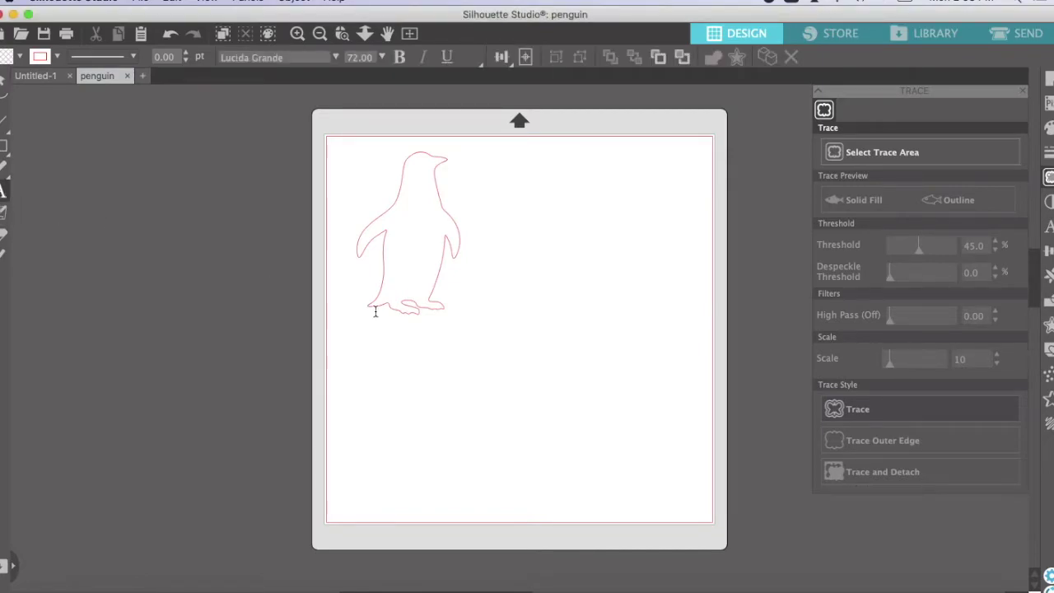
{"action": "key", "text": "v"}
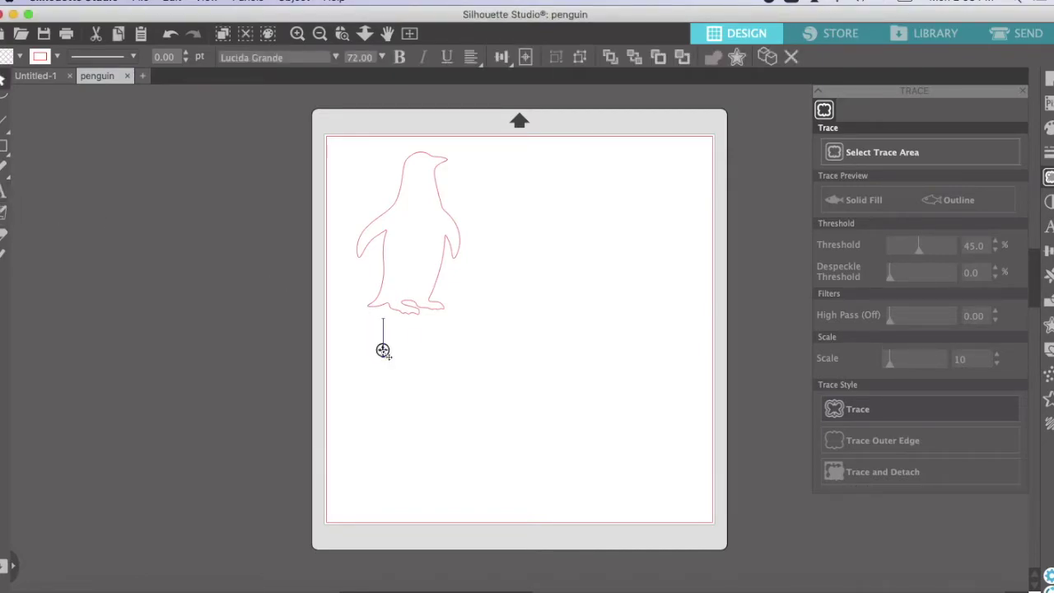
{"action": "left_click", "coordinate": [399, 345]}
{"action": "type", "text": "Penguin"}
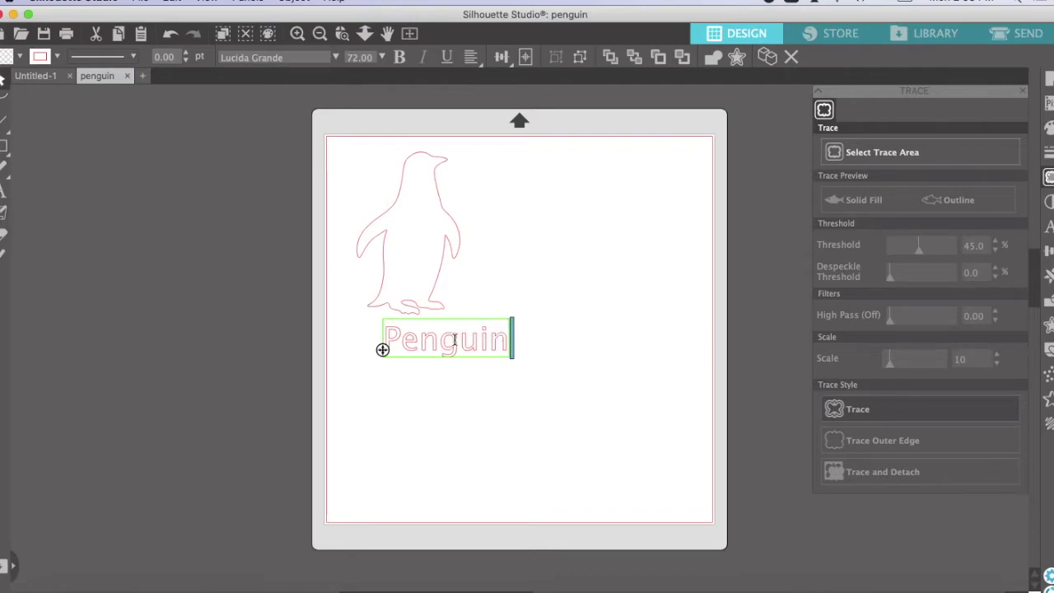
Set the Penguin text's font to Silom and its size to 60 pt
{"action": "left_click_drag", "start_coordinate": [505, 339], "coordinate": [390, 336]}
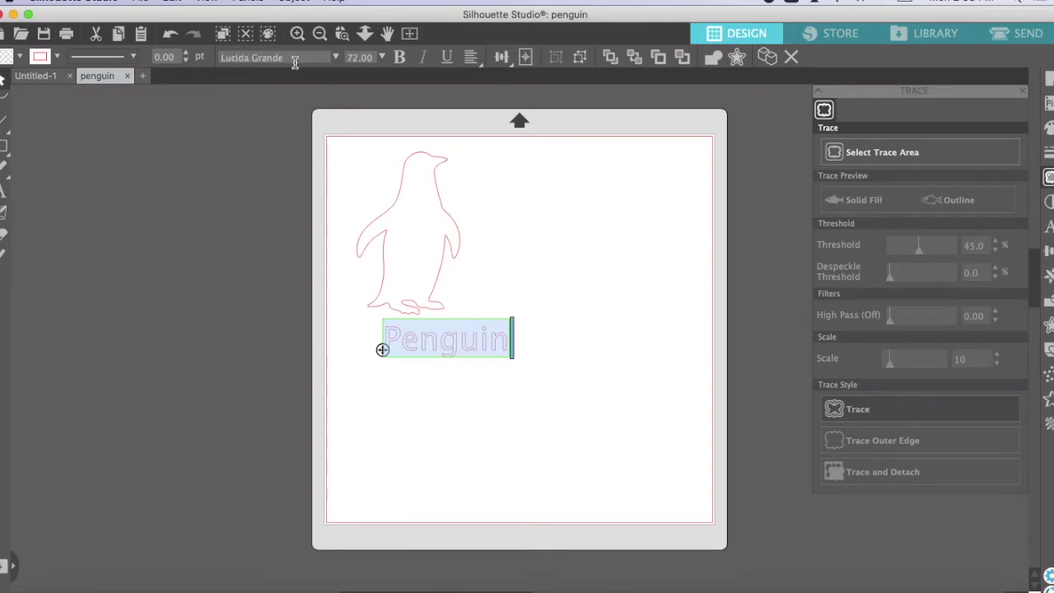
{"action": "left_click", "coordinate": [335, 57]}
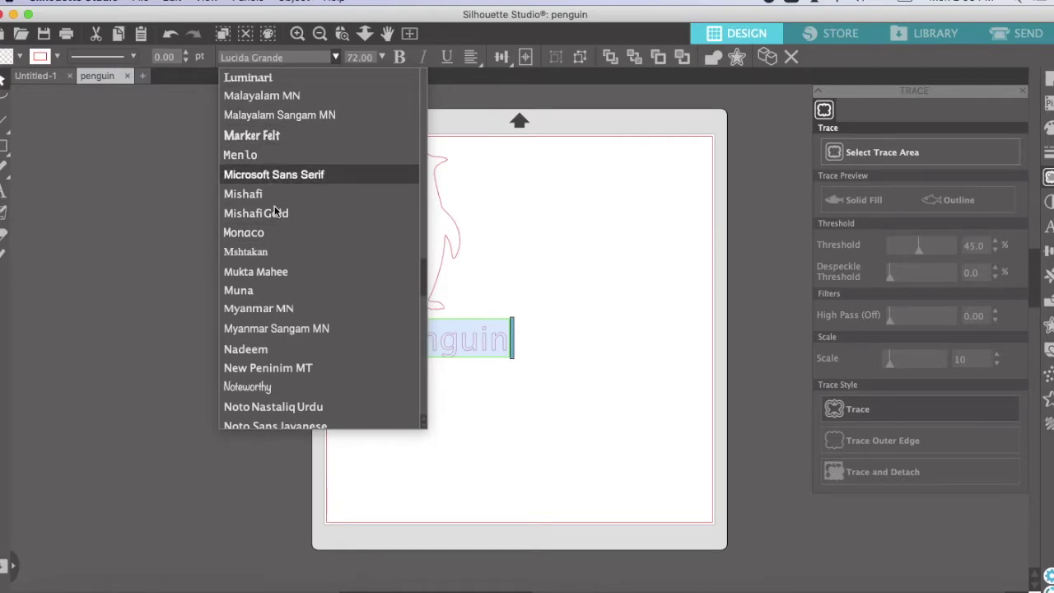
{"action": "left_click", "coordinate": [534, 268]}
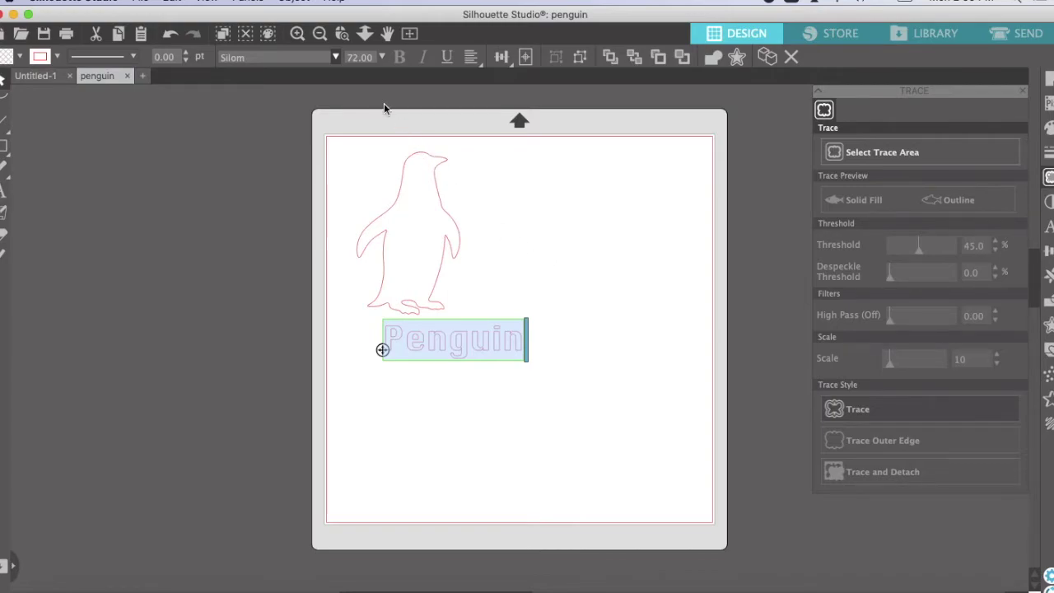
{"action": "left_click", "coordinate": [382, 56]}
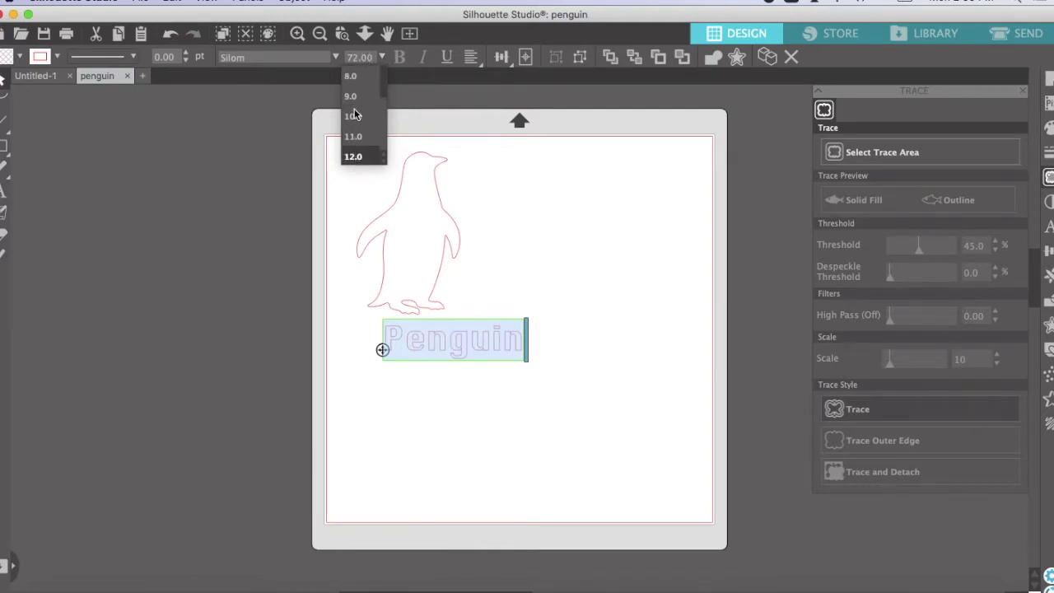
{"action": "left_click_drag", "start_coordinate": [359, 57], "coordinate": [331, 61]}
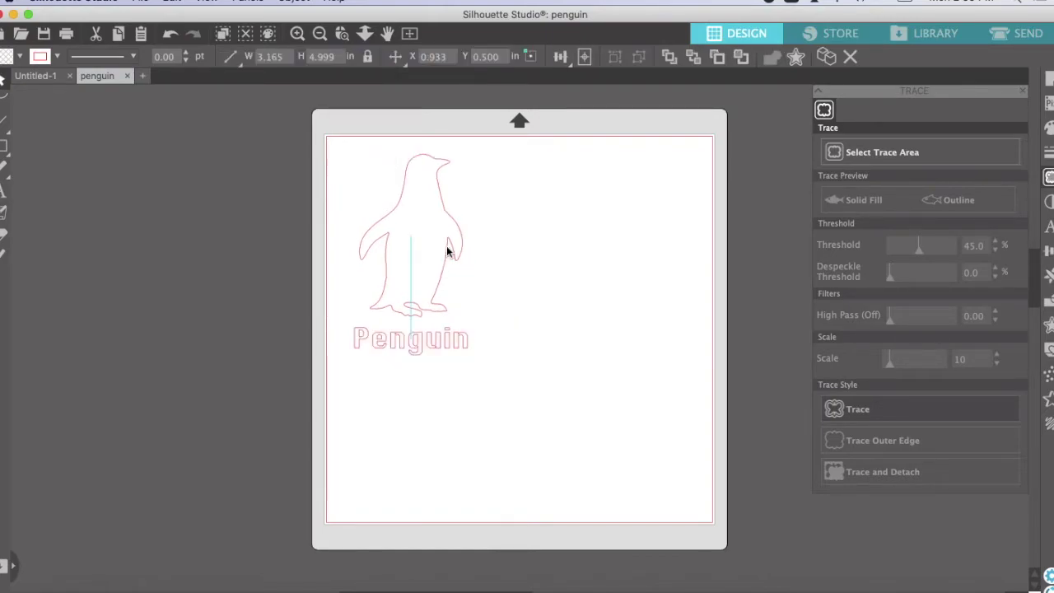
Position the penguin outline closely above the Penguin text
{"action": "left_click_drag", "start_coordinate": [447, 247], "coordinate": [451, 251]}
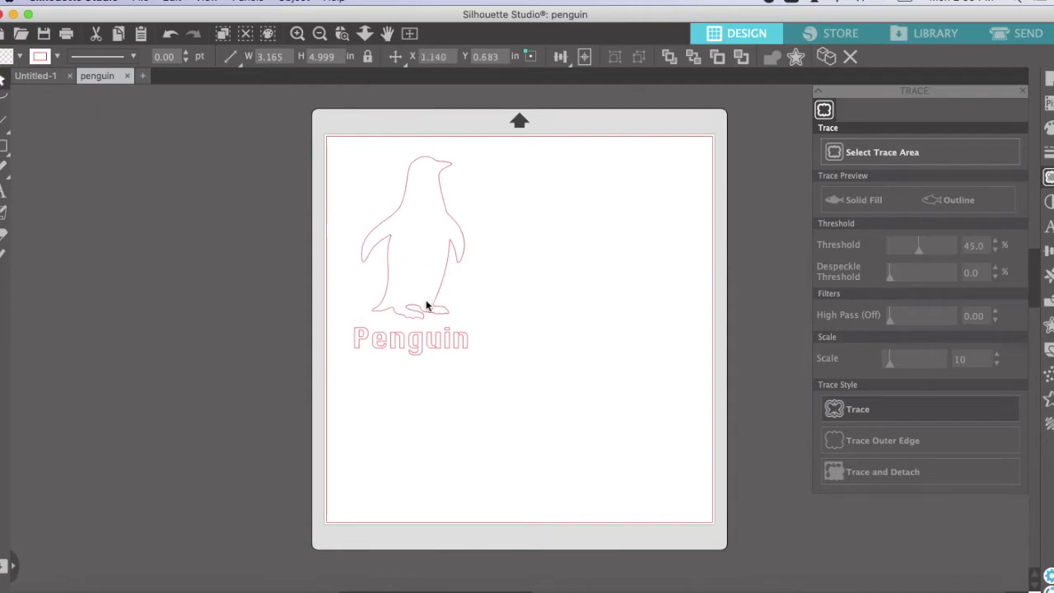
{"action": "left_click", "coordinate": [476, 331]}
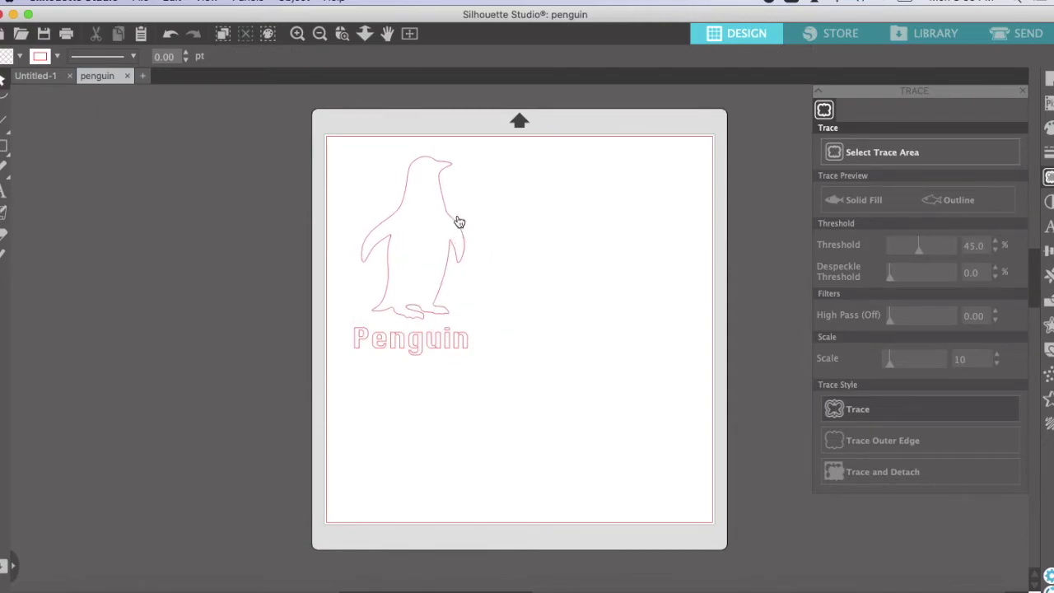
{"action": "mouse_move", "coordinate": [452, 240]}
{"action": "left_mouse_down"}
{"action": "mouse_move", "coordinate": [470, 251]}
{"action": "mouse_move", "coordinate": [447, 236]}
{"action": "left_mouse_up"}
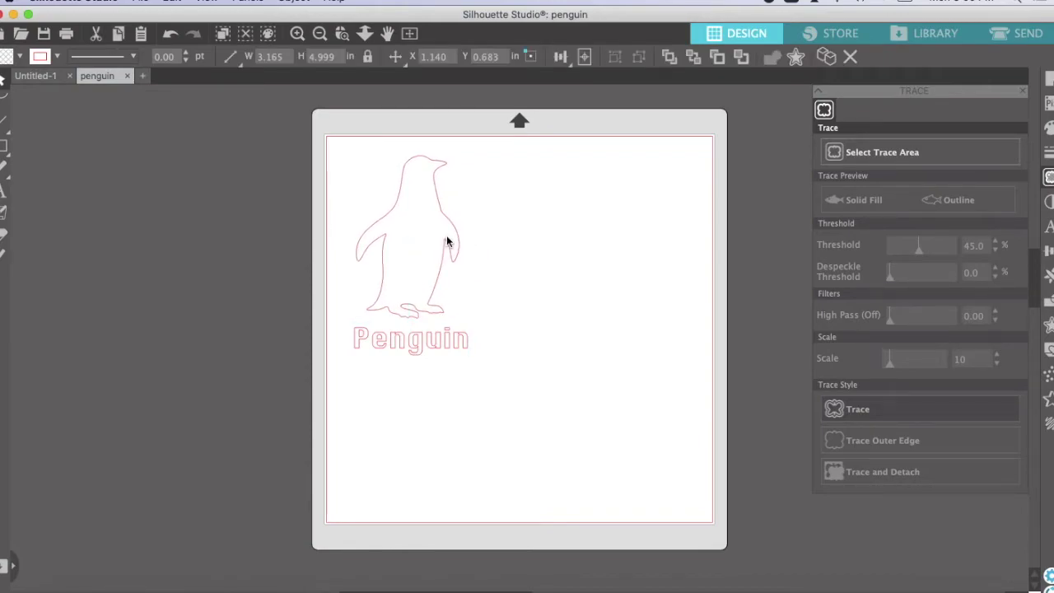
Center-align the penguin outline and the Penguin text with each other and group them
{"action": "left_click", "coordinate": [450, 233]}
{"action": "left_click", "coordinate": [455, 234]}
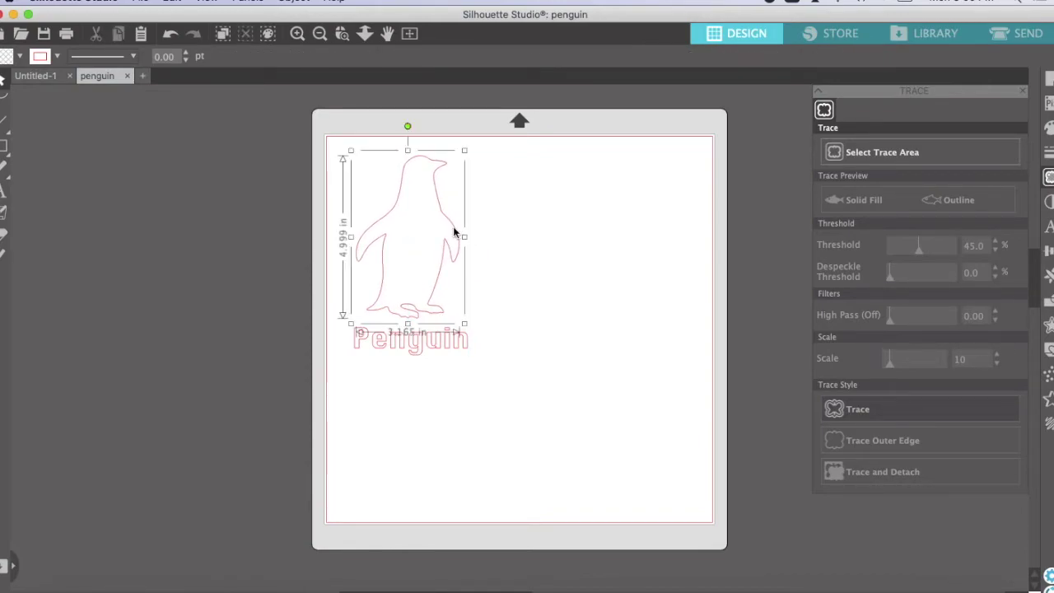
{"action": "left_click", "coordinate": [445, 344], "text": "shift"}
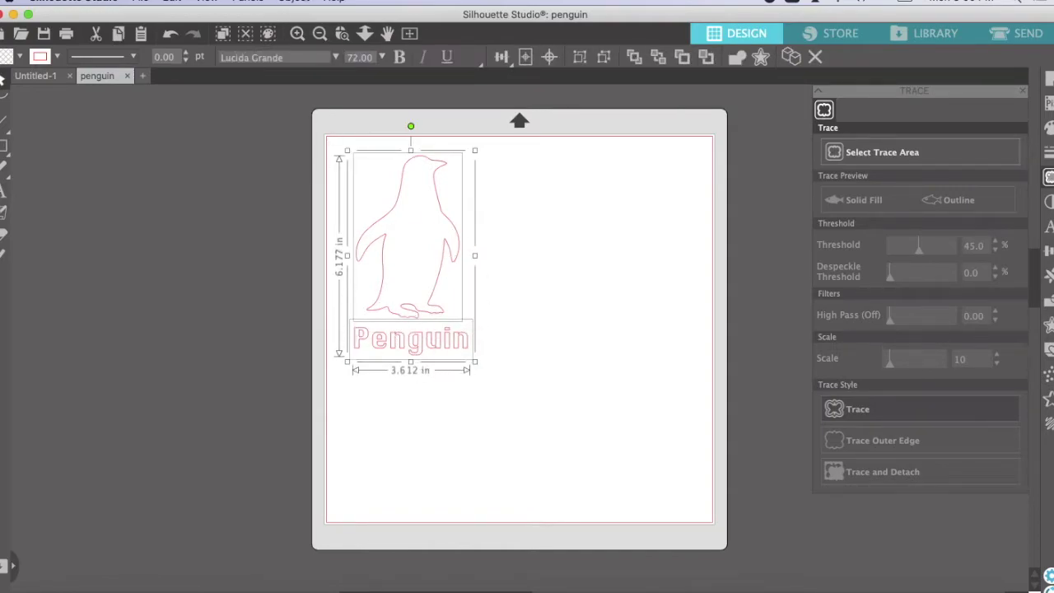
{"action": "left_click", "coordinate": [298, 2]}
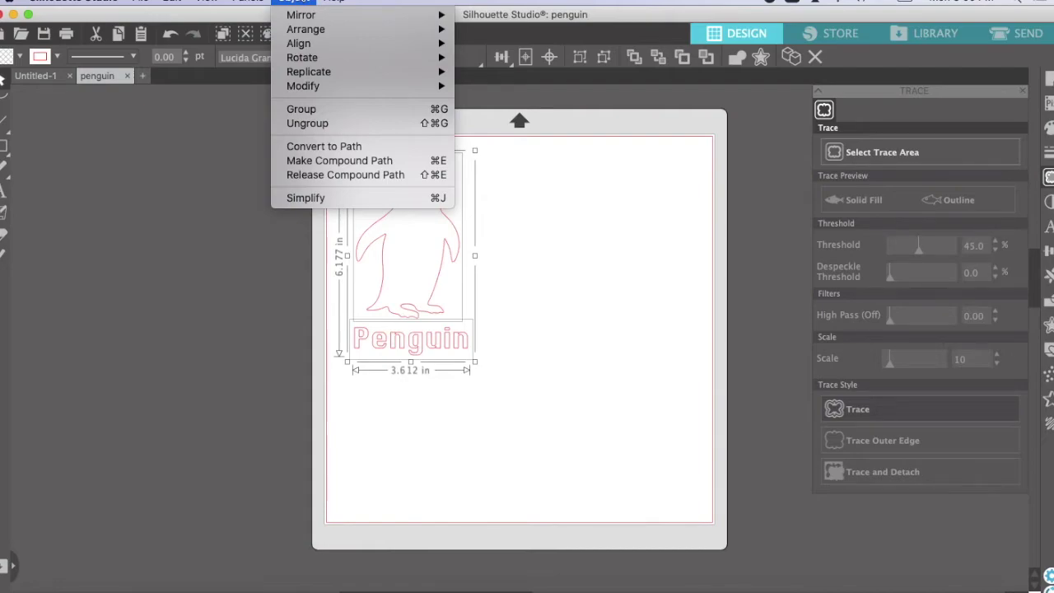
{"action": "mouse_move", "coordinate": [300, 46]}
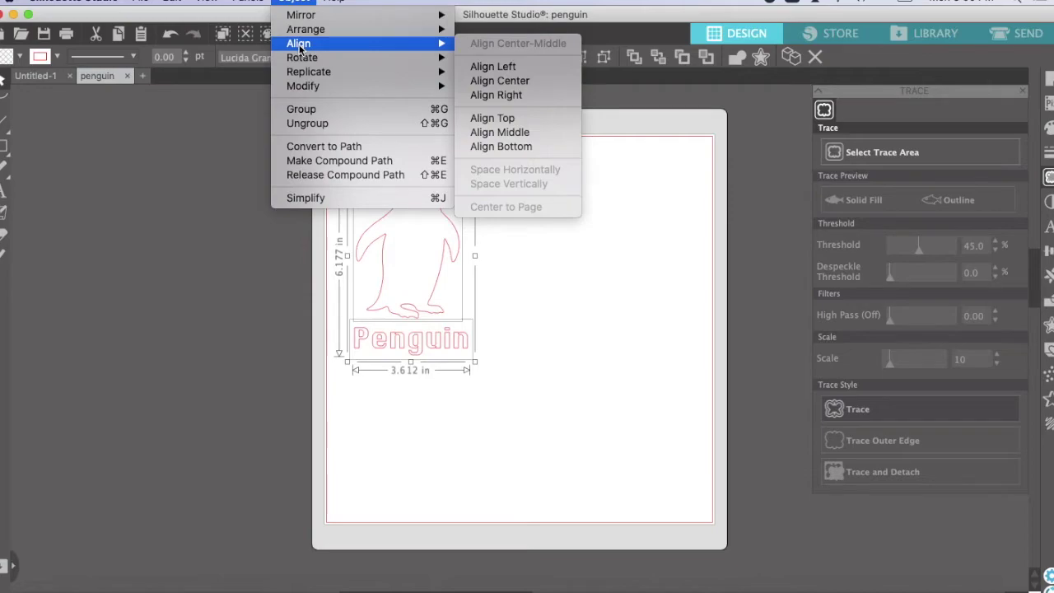
{"action": "left_click", "coordinate": [533, 81]}
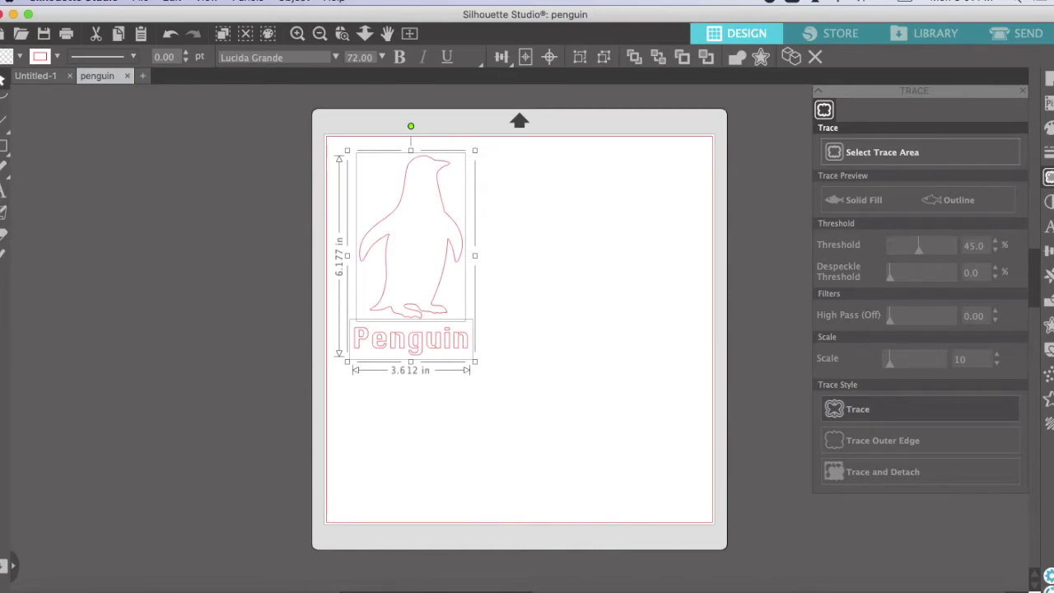
{"action": "left_click", "coordinate": [294, 1]}
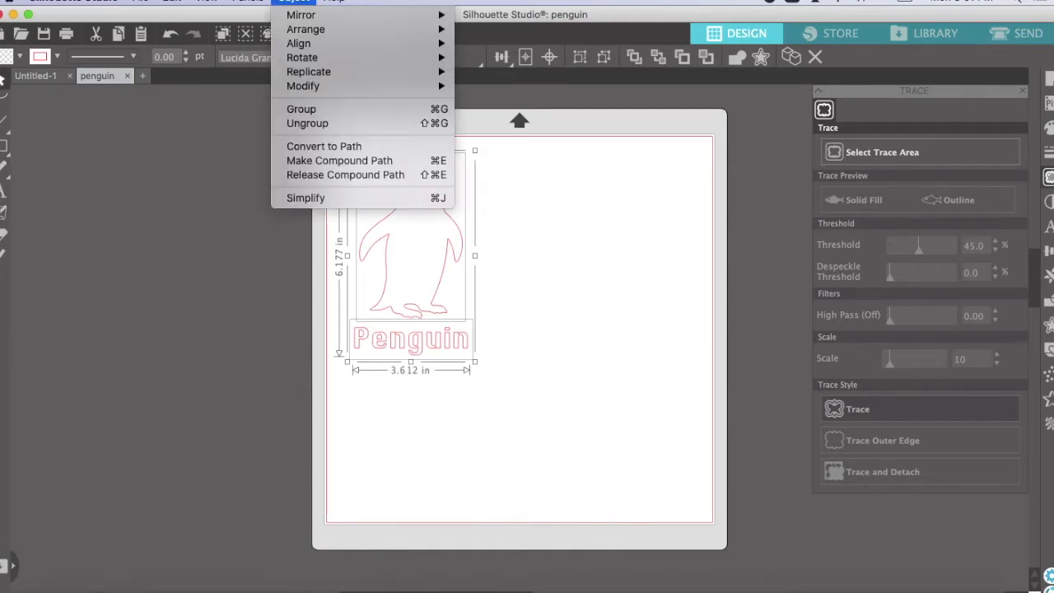
{"action": "left_click", "coordinate": [309, 110]}
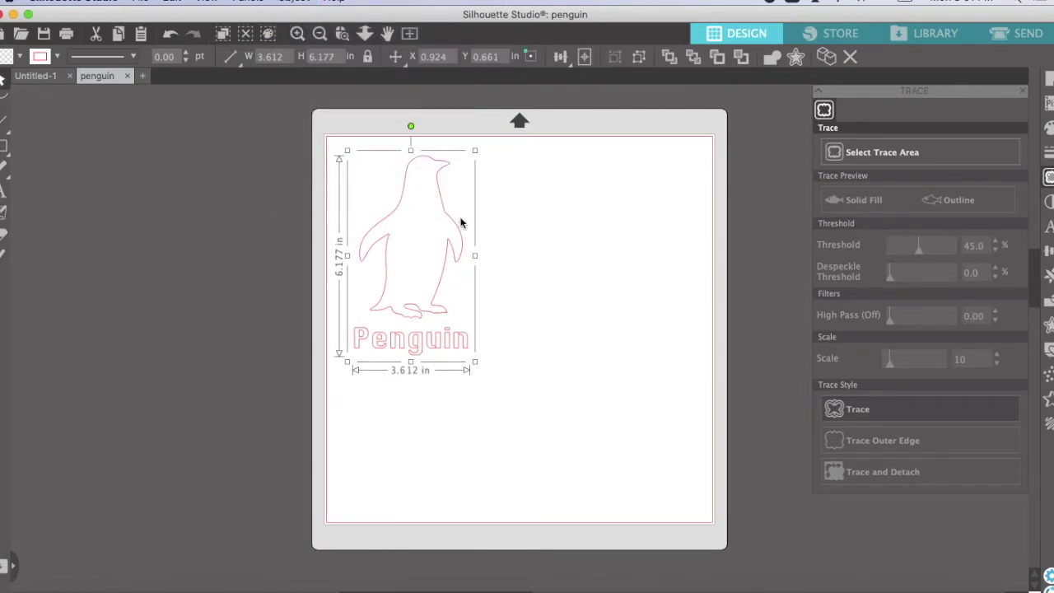
Move the grouped penguin and text into the page's upper left corner
{"action": "left_click", "coordinate": [549, 293]}
{"action": "left_click_drag", "start_coordinate": [444, 321], "coordinate": [420, 296]}
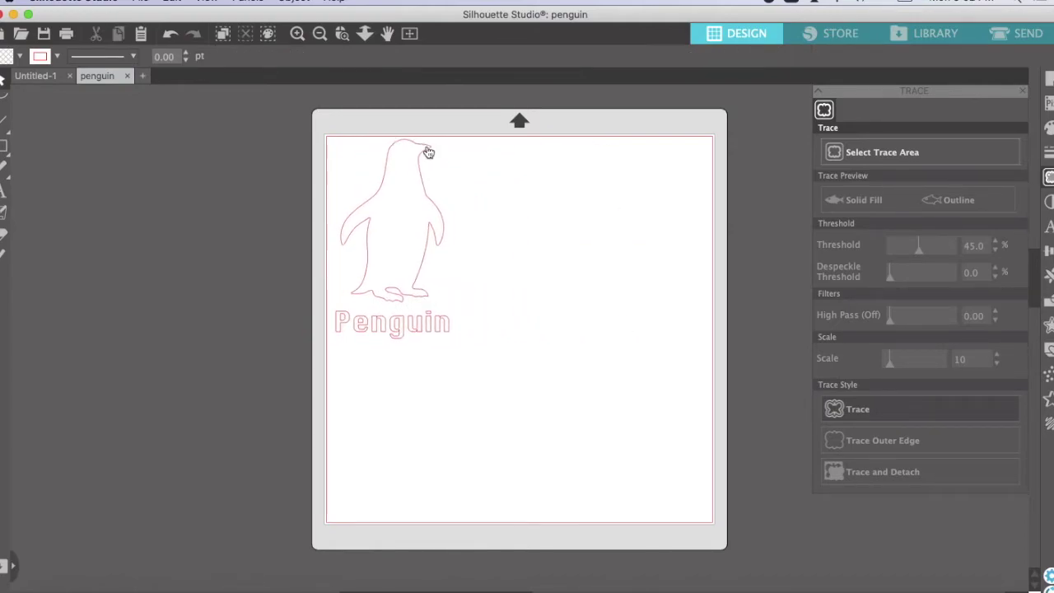
{"action": "left_click", "coordinate": [328, 261]}
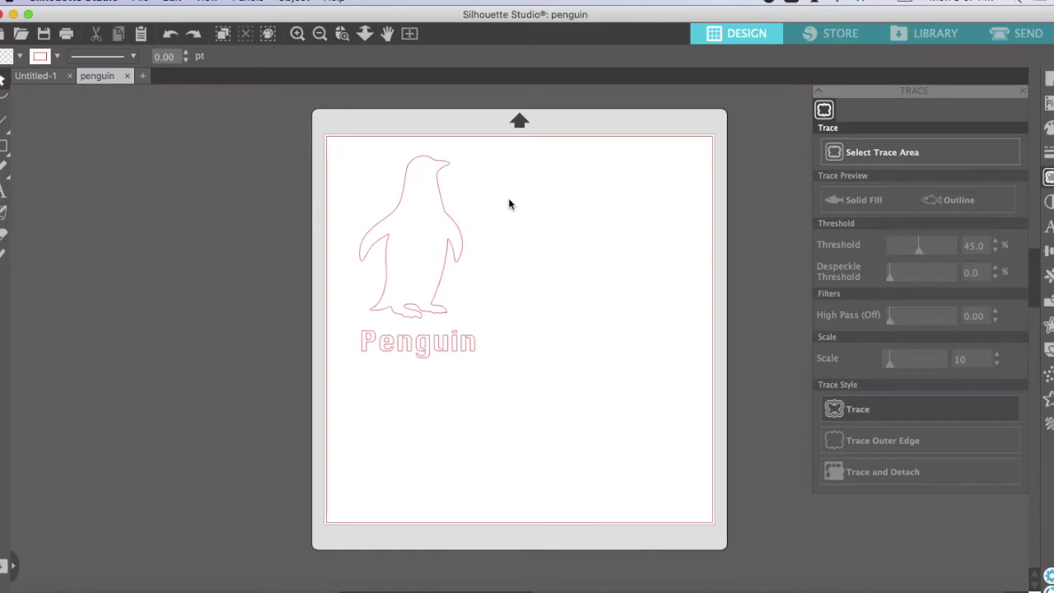
Enlarge the ungrouped penguin outline and move it to the right of the text, toward the middle of the page
{"action": "left_click", "coordinate": [452, 255]}
{"action": "left_click_drag", "start_coordinate": [469, 154], "coordinate": [524, 105]}
{"action": "left_click_drag", "start_coordinate": [498, 206], "coordinate": [607, 292]}
Shrink the Penguin text and place it across the enlarged penguin's body
{"action": "left_click", "coordinate": [428, 335]}
{"action": "left_click", "coordinate": [424, 345]}
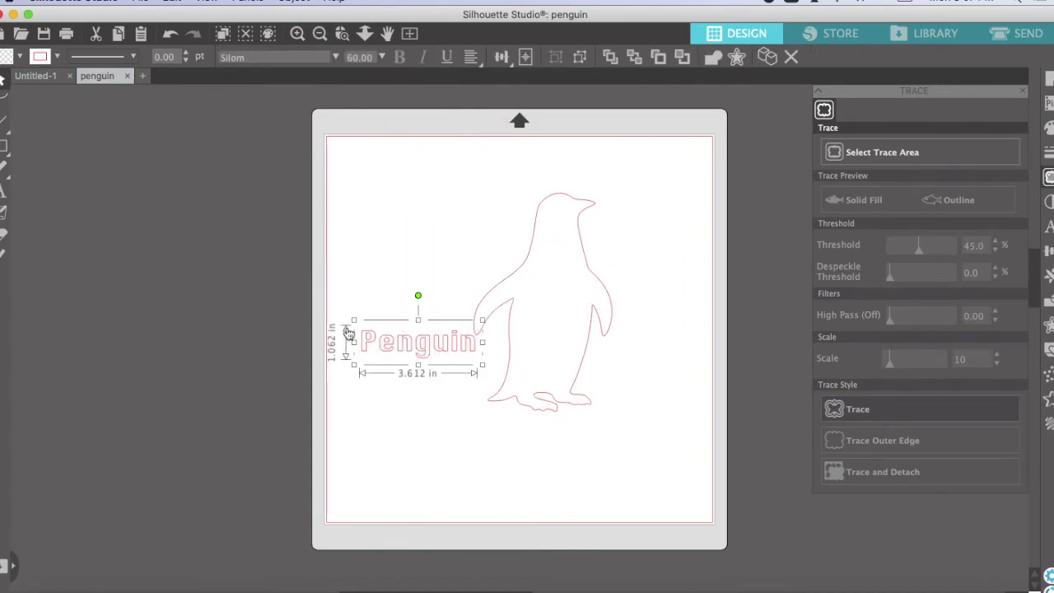
{"action": "left_click_drag", "start_coordinate": [357, 327], "coordinate": [387, 339]}
{"action": "left_click_drag", "start_coordinate": [511, 314], "coordinate": [526, 293]}
Select the enlarged penguin together with its text and move both to the left on the page
{"action": "left_click", "coordinate": [631, 255]}
{"action": "left_click_drag", "start_coordinate": [419, 165], "coordinate": [658, 454]}
{"action": "left_click_drag", "start_coordinate": [593, 321], "coordinate": [508, 298]}
{"action": "left_click", "coordinate": [569, 294]}
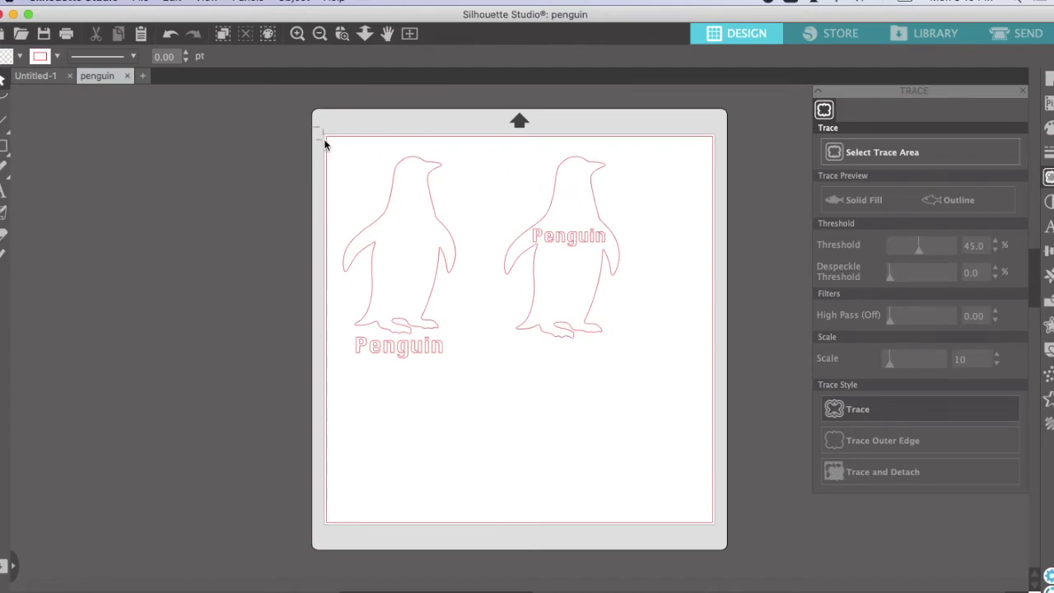
Copy the first penguin with the text under its feet and place the duplicate at the lower middle of the page
{"action": "left_click", "coordinate": [392, 207]}
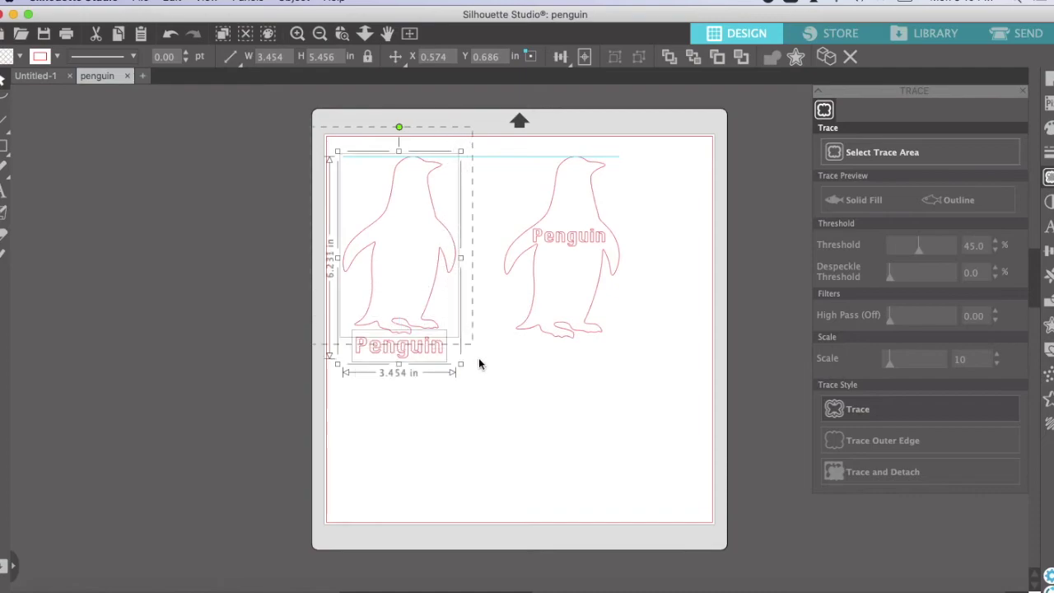
{"action": "left_click_drag", "start_coordinate": [478, 363], "coordinate": [480, 361]}
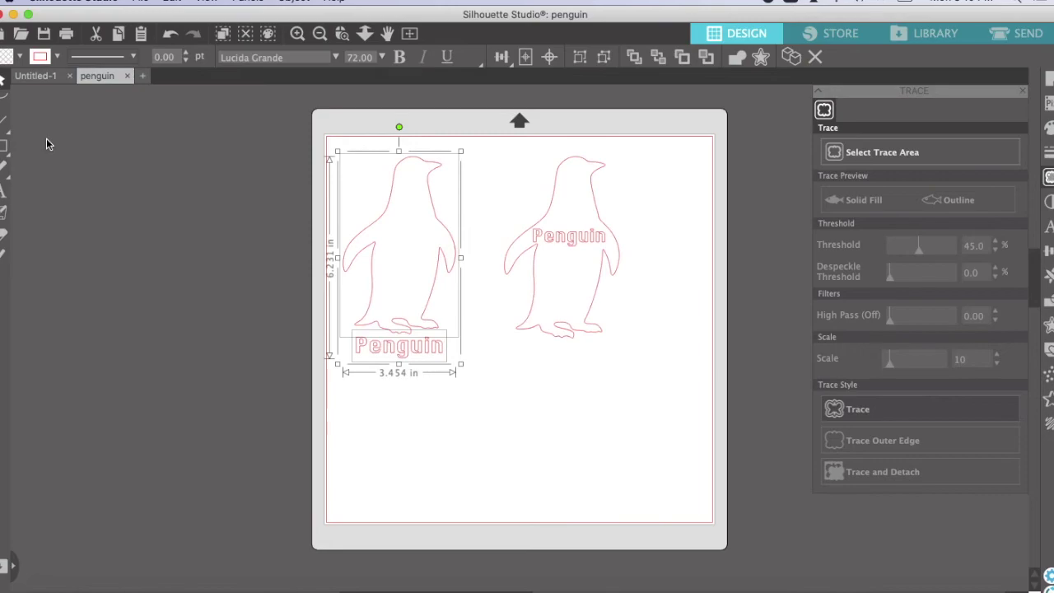
{"action": "left_click", "coordinate": [170, 3]}
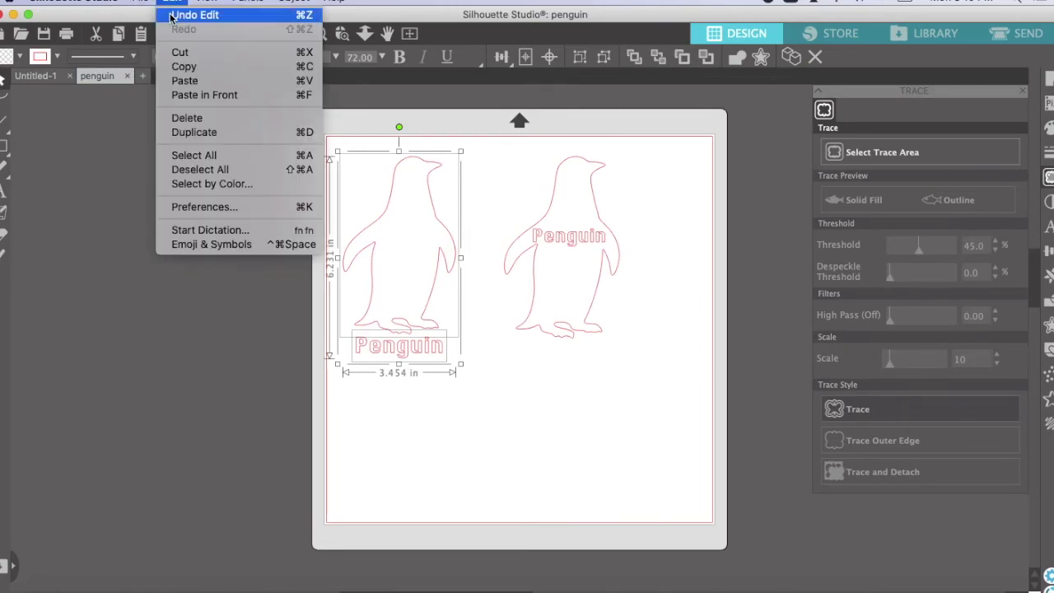
{"action": "left_click", "coordinate": [182, 70]}
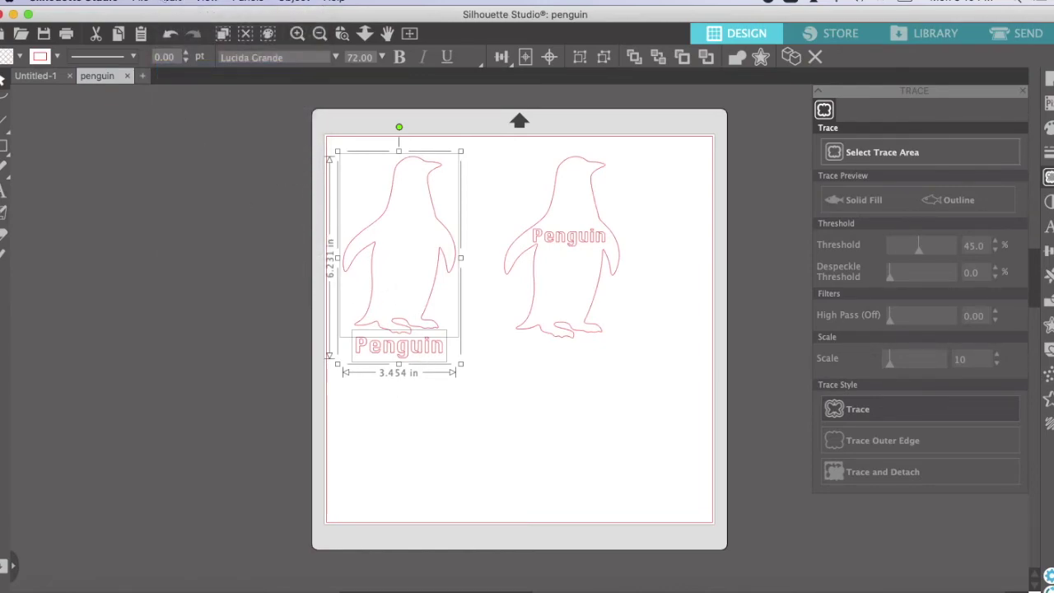
{"action": "left_click", "coordinate": [169, 4]}
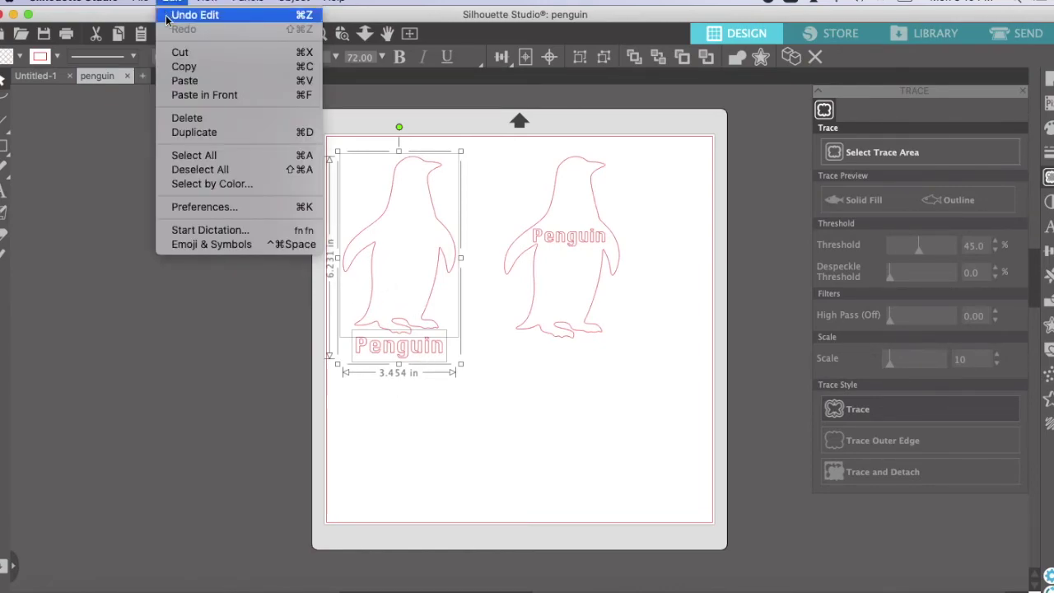
{"action": "left_click", "coordinate": [190, 80]}
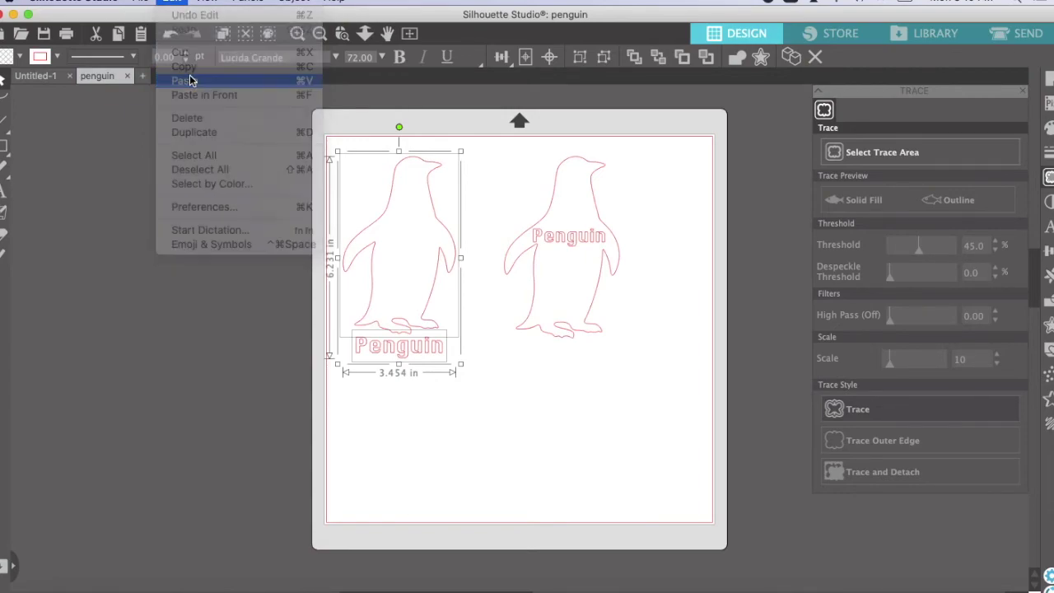
{"action": "left_click_drag", "start_coordinate": [460, 229], "coordinate": [494, 355]}
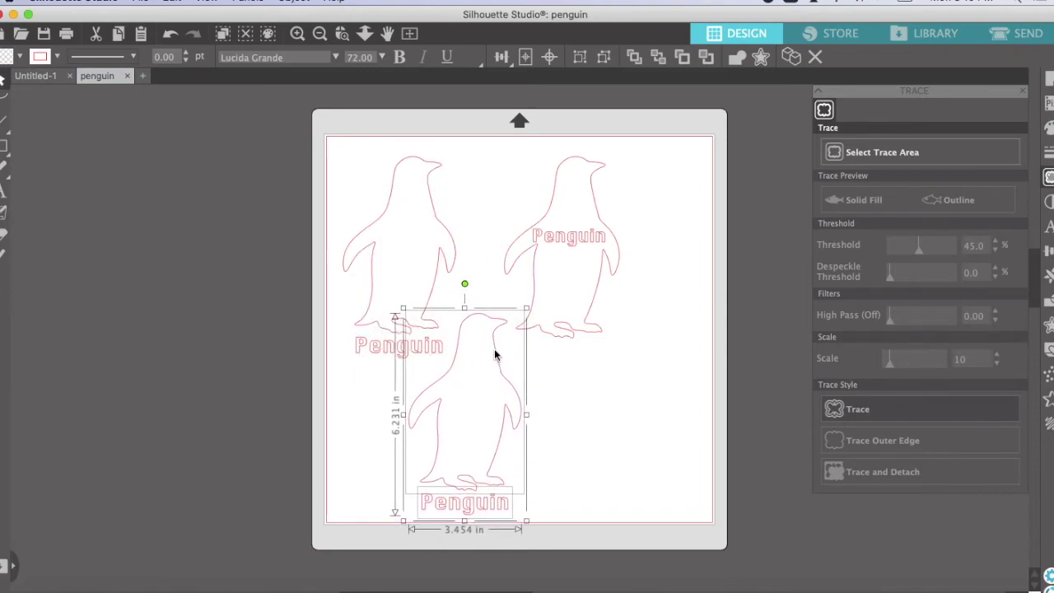
{"action": "left_click", "coordinate": [572, 368]}
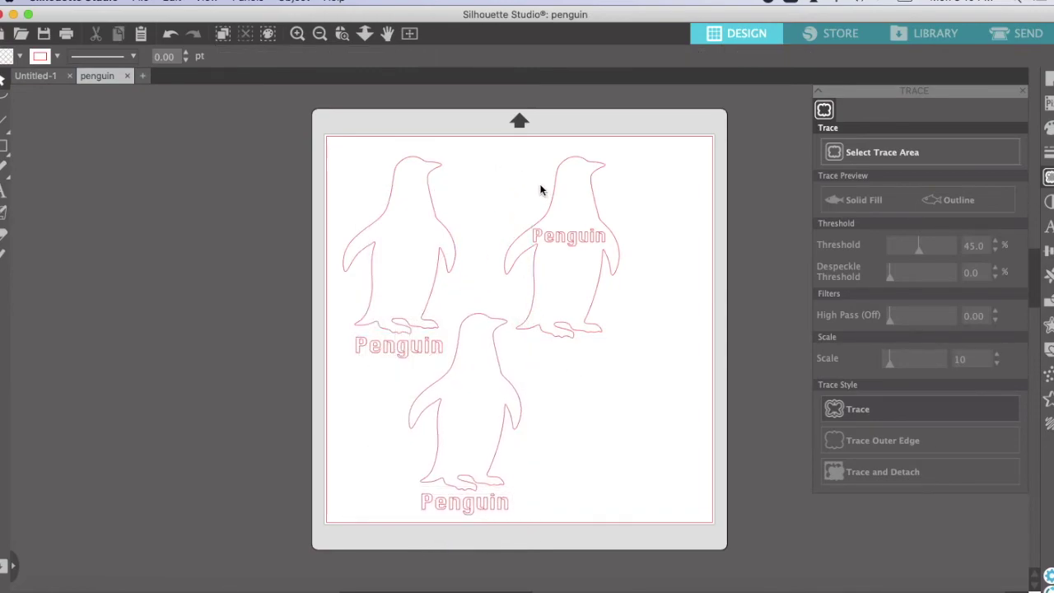
Duplicate the penguin with the text across its body and place the copy in the page's lower right area
{"action": "left_click_drag", "start_coordinate": [492, 146], "coordinate": [594, 302]}
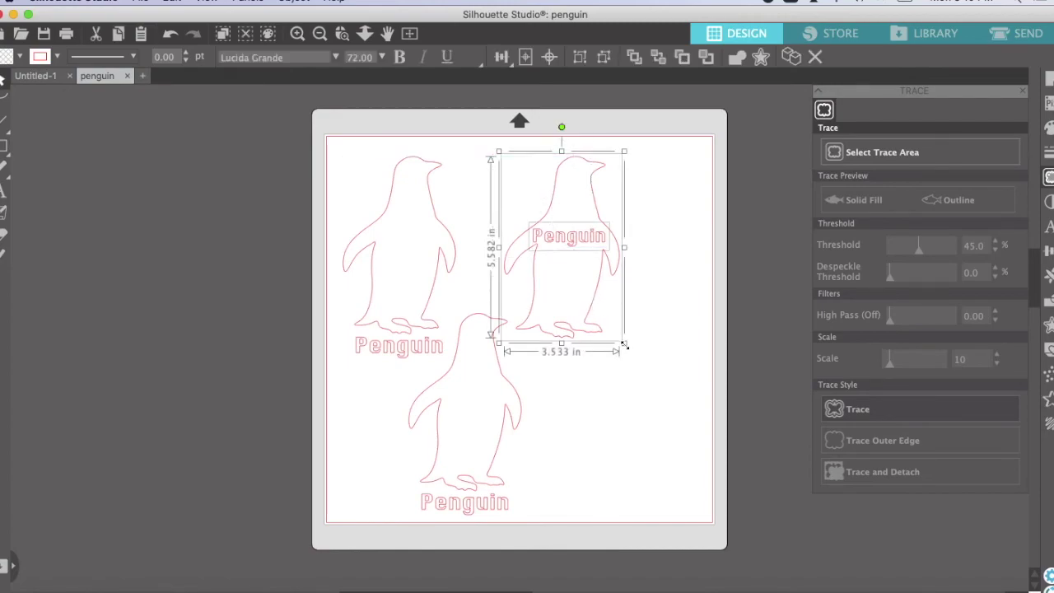
{"action": "key", "text": "super+v"}
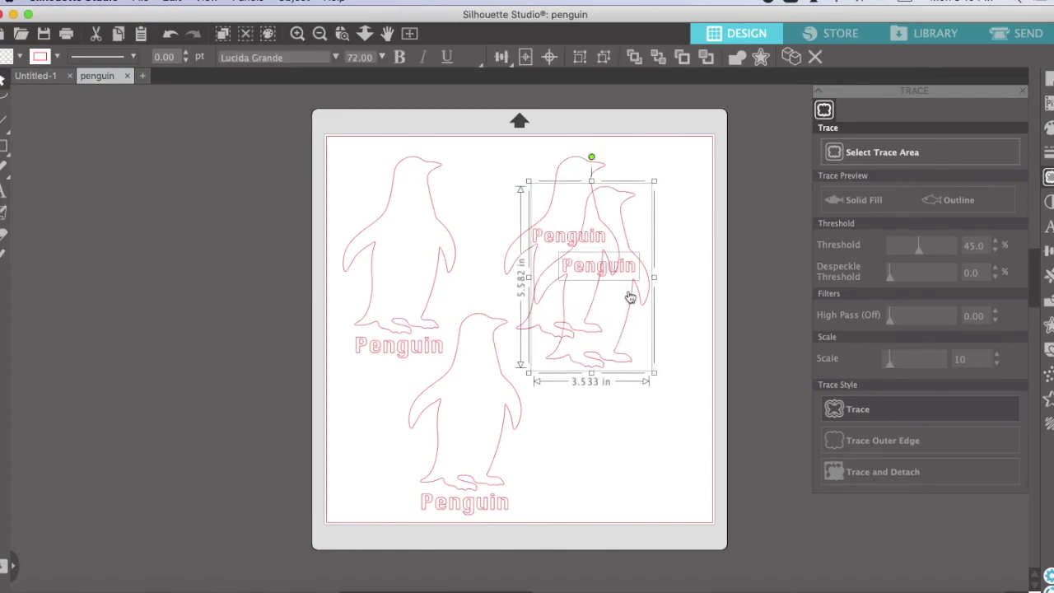
{"action": "left_click_drag", "start_coordinate": [629, 286], "coordinate": [666, 398]}
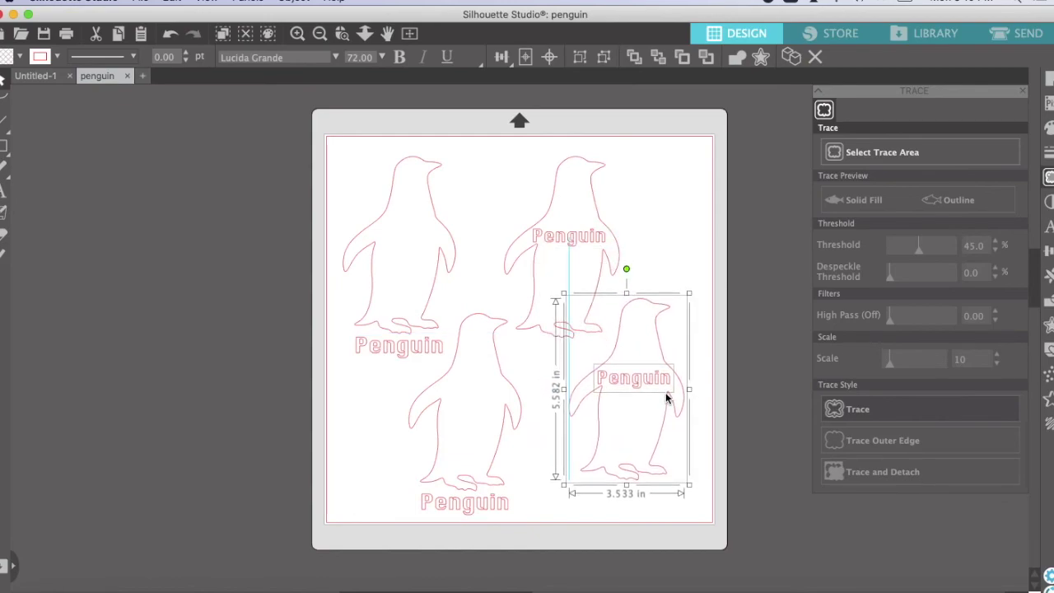
{"action": "left_click", "coordinate": [667, 258]}
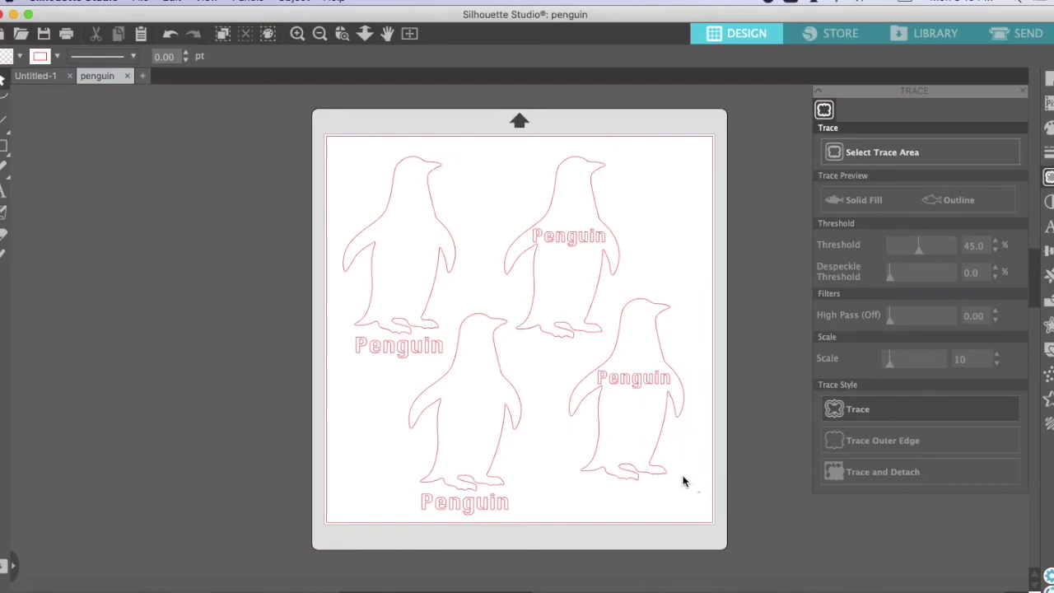
{"action": "left_click", "coordinate": [626, 363]}
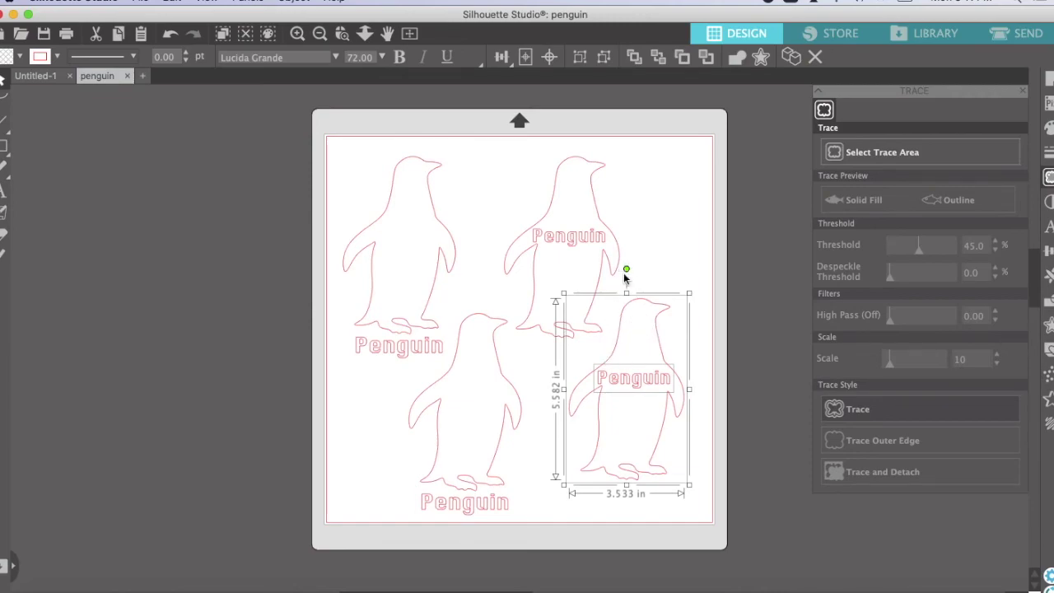
{"action": "mouse_move", "coordinate": [627, 271]}
{"action": "left_mouse_down"}
{"action": "mouse_move", "coordinate": [601, 275]}
{"action": "mouse_move", "coordinate": [617, 266]}
{"action": "mouse_move", "coordinate": [665, 278]}
{"action": "mouse_move", "coordinate": [624, 270]}
{"action": "left_mouse_up"}
{"action": "left_click", "coordinate": [665, 272]}
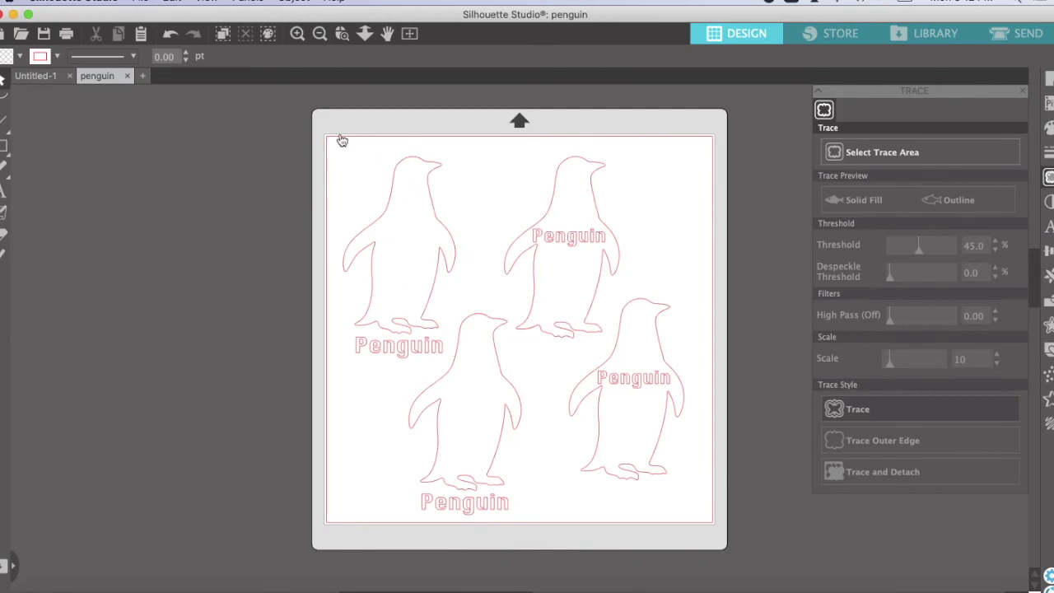
Save the design to the hard drive as penguin.studio3 on the Desktop in Silhouette Studio V3 format
{"action": "left_click", "coordinate": [141, 2]}
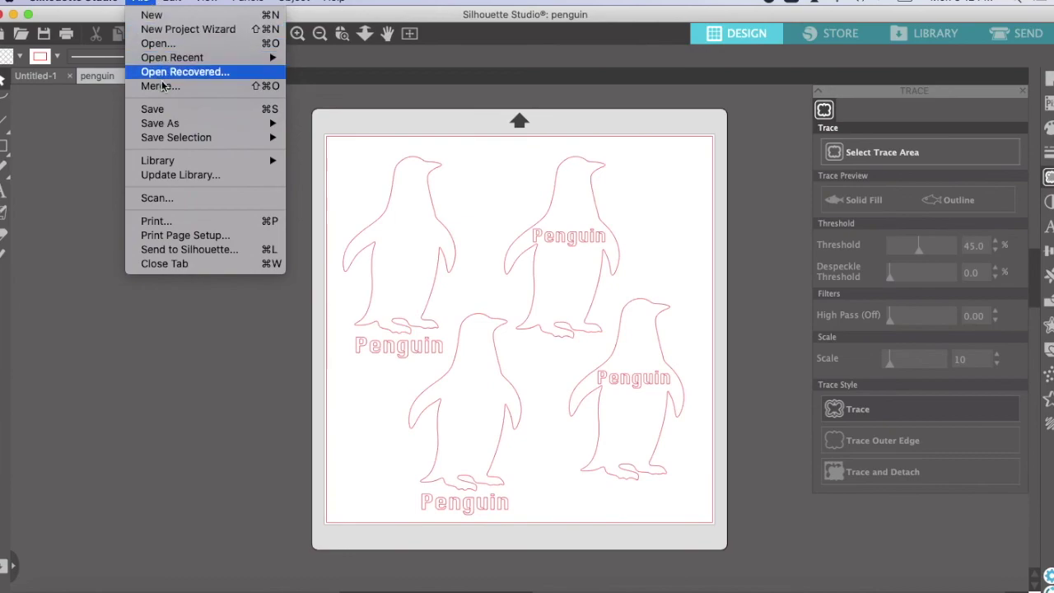
{"action": "mouse_move", "coordinate": [187, 124]}
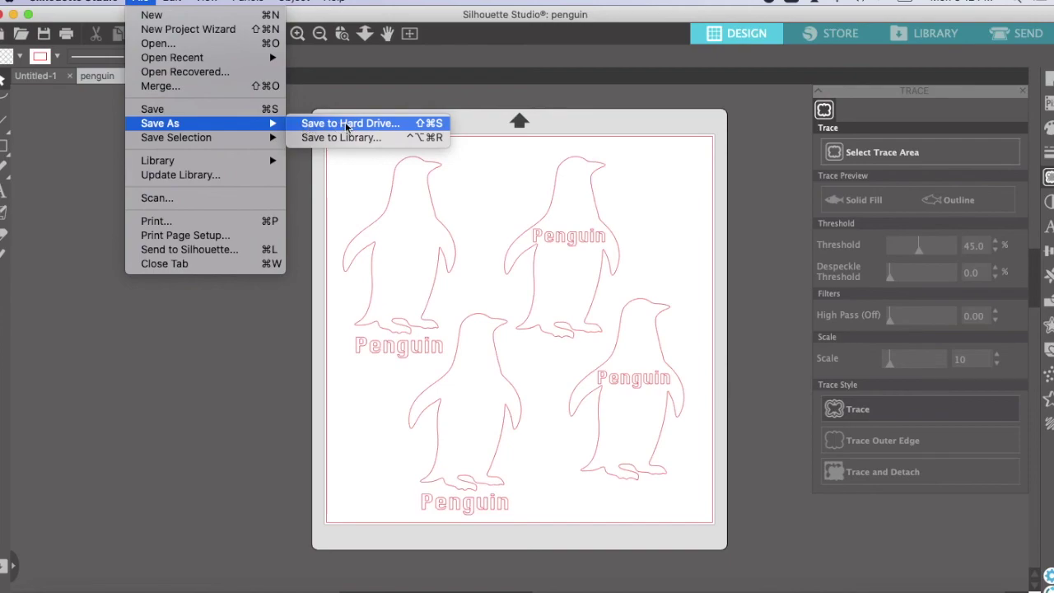
{"action": "left_click", "coordinate": [369, 126]}
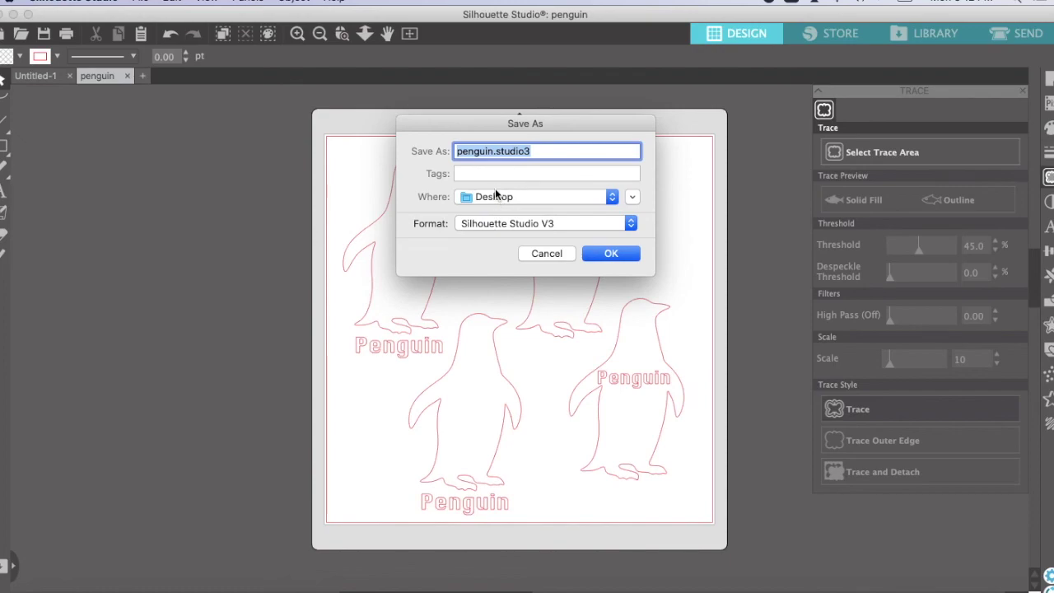
{"action": "left_click", "coordinate": [497, 153]}
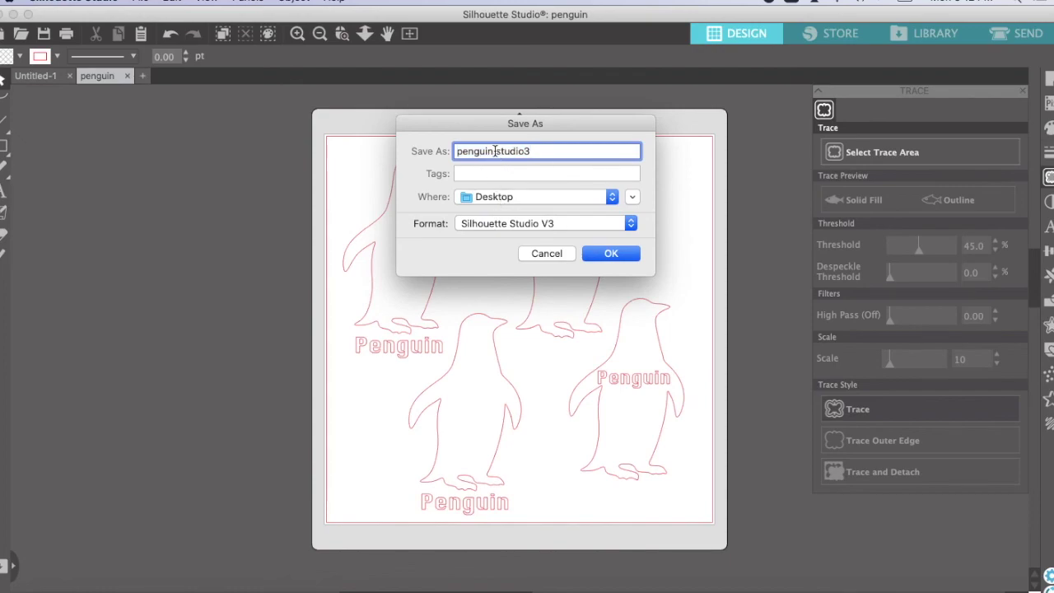
{"action": "left_click_drag", "start_coordinate": [495, 152], "coordinate": [402, 147]}
{"action": "left_click", "coordinate": [621, 227]}
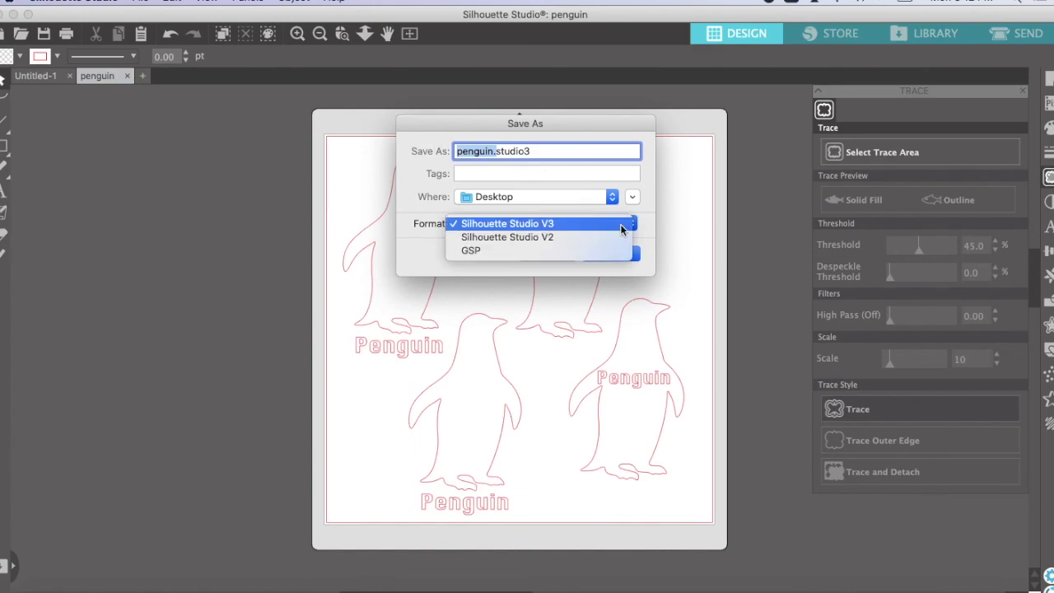
{"action": "left_click", "coordinate": [620, 224]}
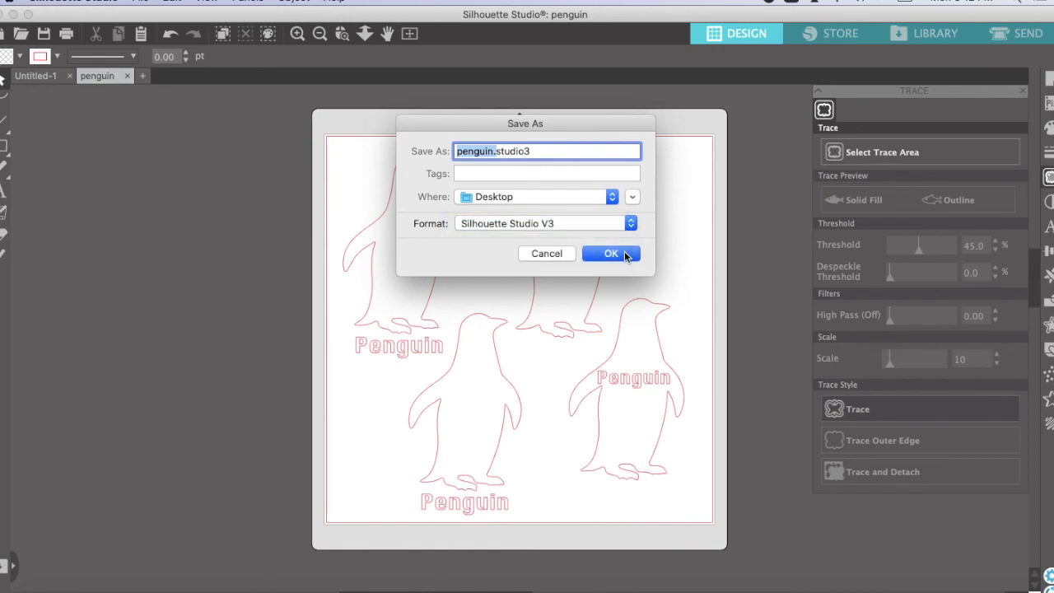
{"action": "left_click", "coordinate": [625, 256]}
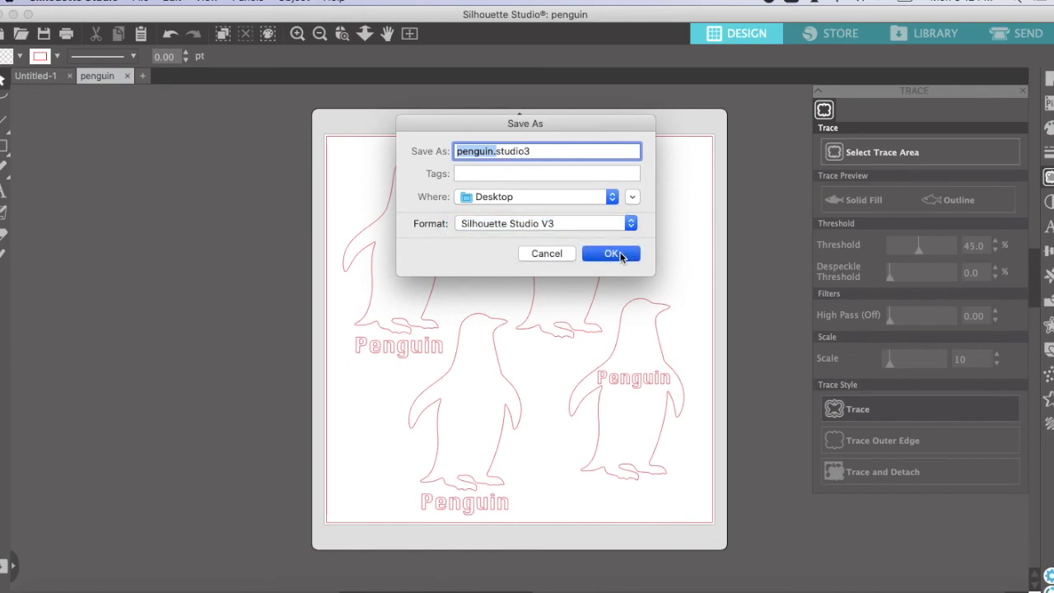